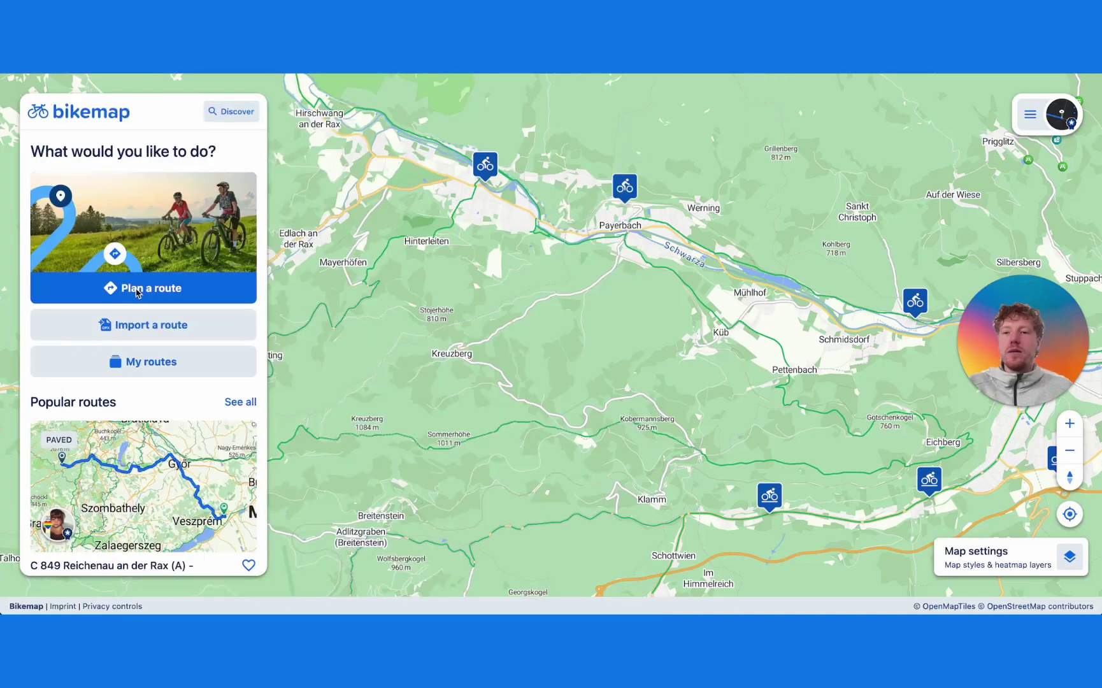
Step: Plan a new route from Payerbach to Hinterleiten and review its statistics, elevation profile and surface breakdown
{"action": "left_click", "coordinate": [115, 290]}
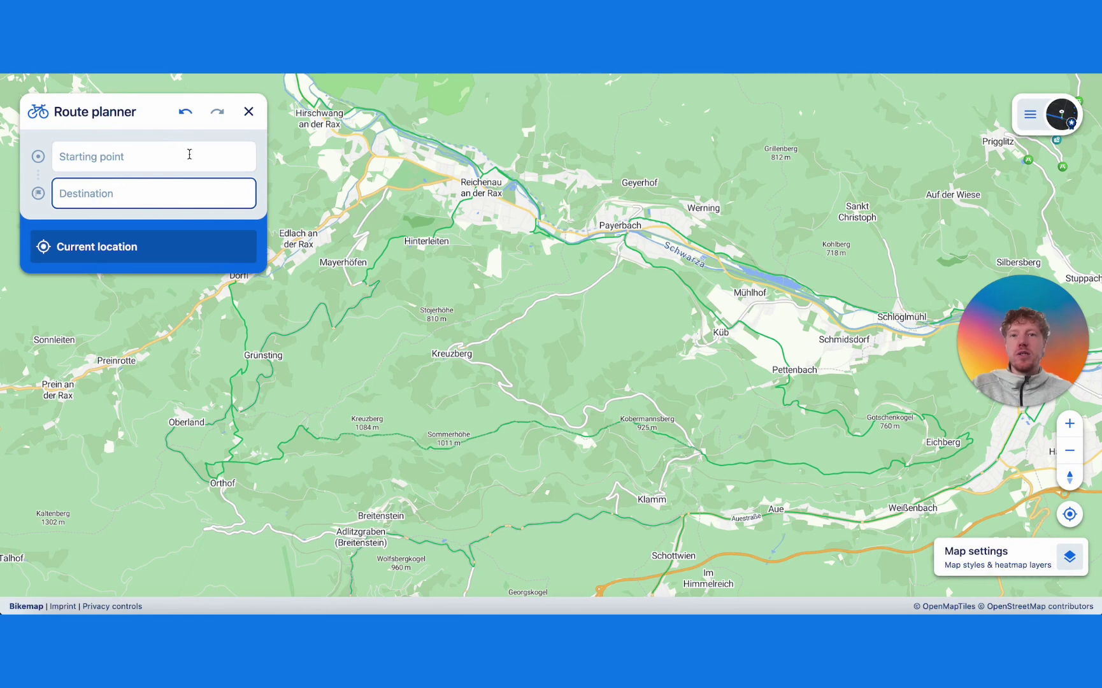
{"action": "left_click", "coordinate": [617, 237]}
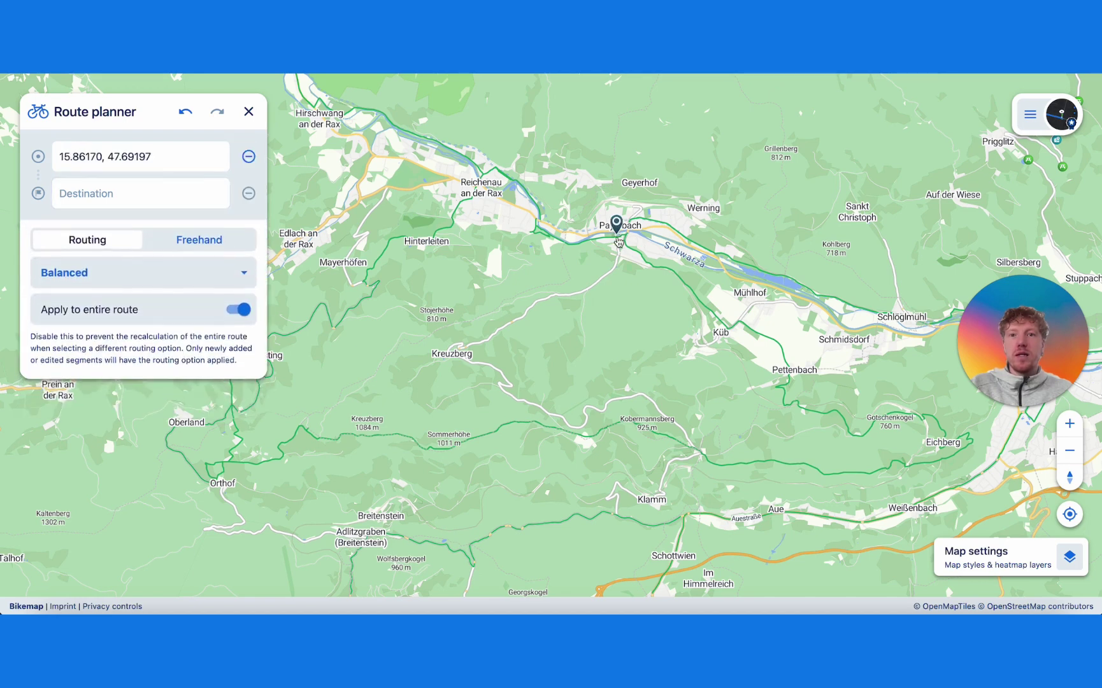
{"action": "left_click", "coordinate": [451, 228]}
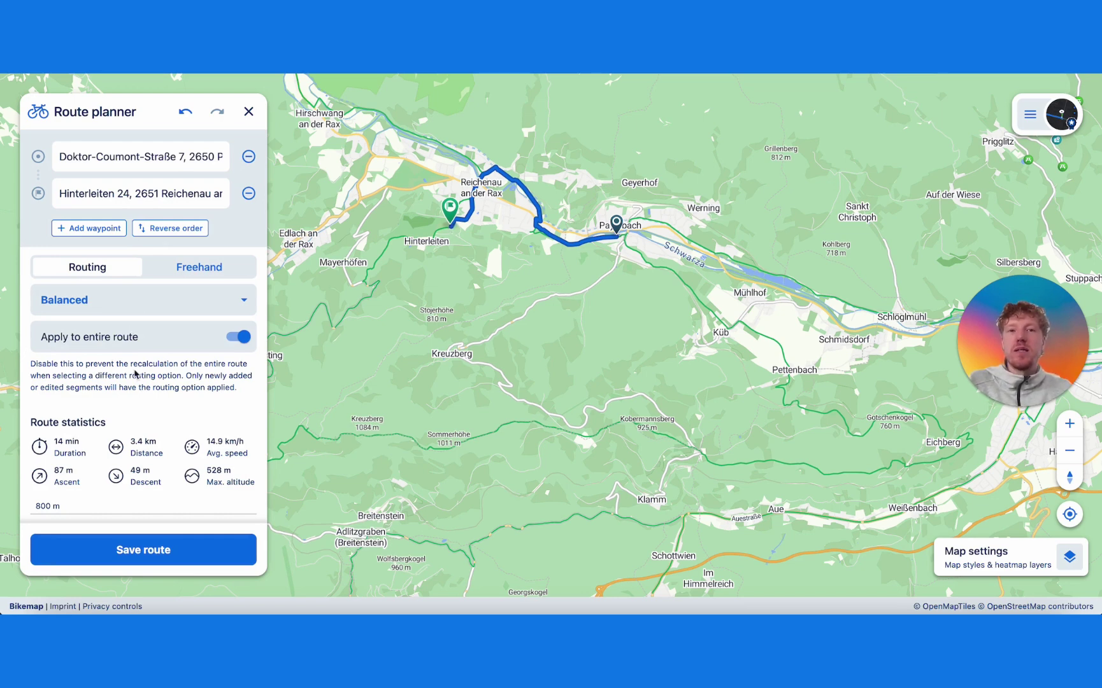
{"action": "scroll", "coordinate": [141, 401], "scroll_direction": "down", "scroll_amount": 5}
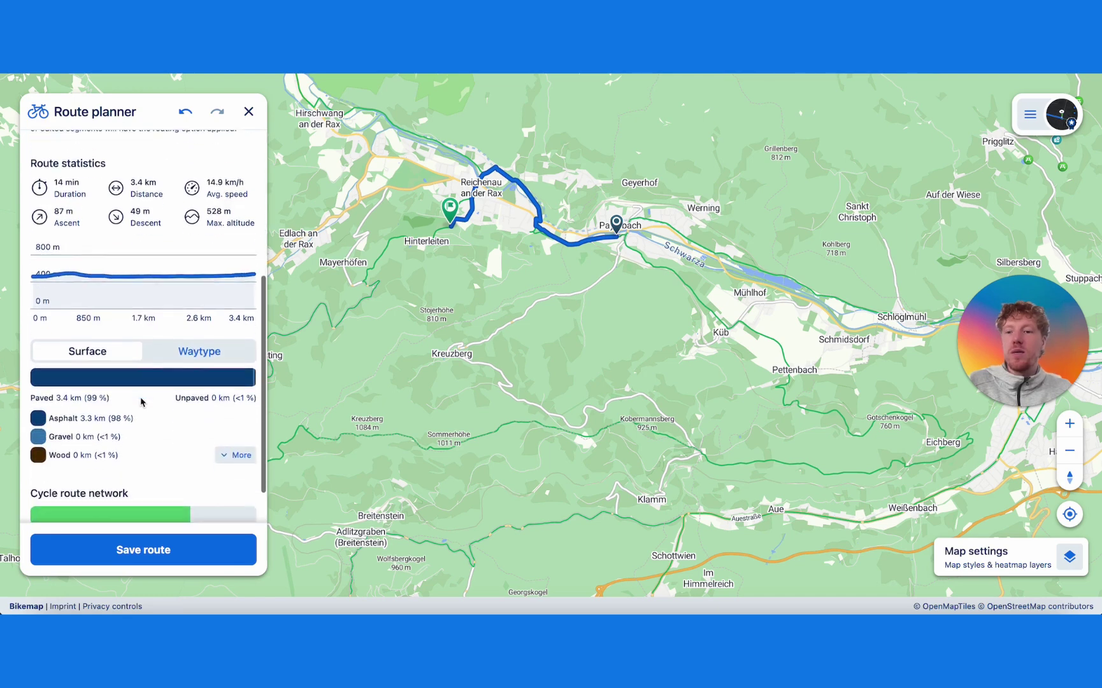
{"action": "scroll", "coordinate": [28, 266], "scroll_direction": "up", "scroll_amount": 1}
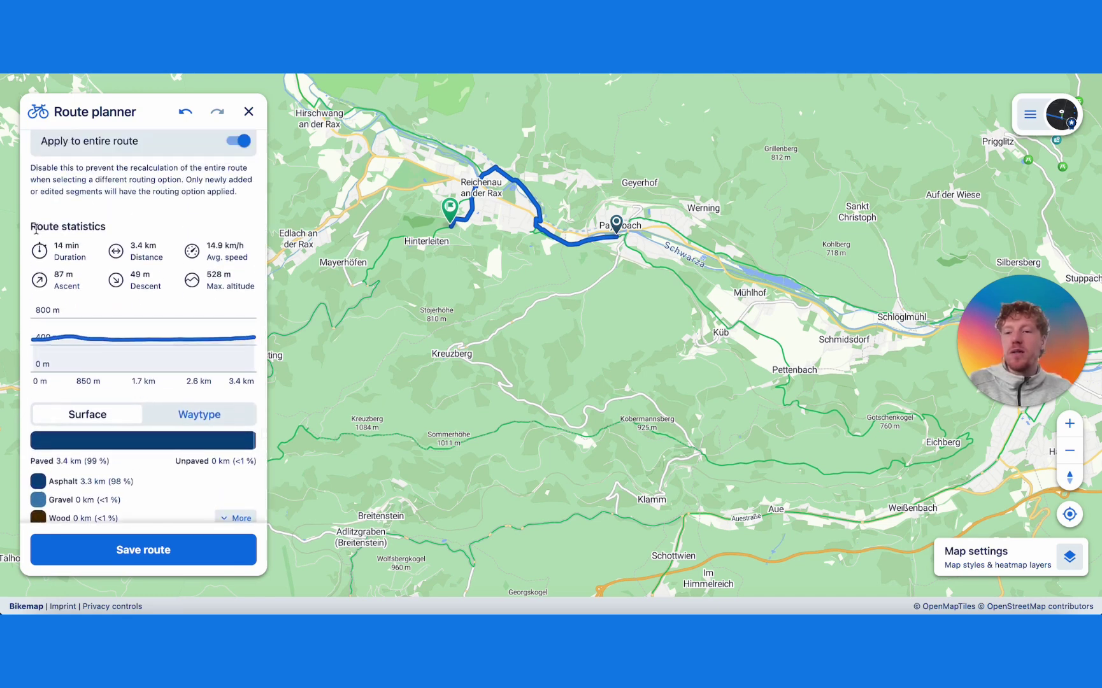
{"action": "scroll", "coordinate": [191, 312], "scroll_direction": "down", "scroll_amount": 2}
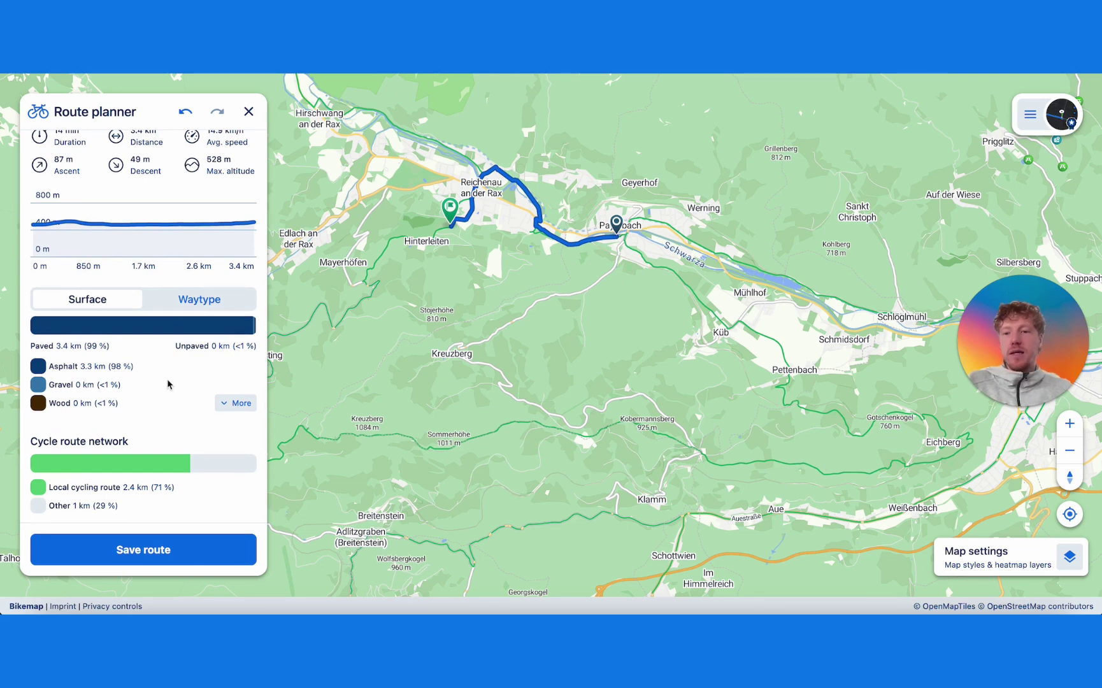
Step: Extend the route past Mayerhöfen and Grünsting towards Orthof, and eastward along the Kreuzberg Strecke
{"action": "left_click_drag", "start_coordinate": [407, 283], "coordinate": [496, 281]}
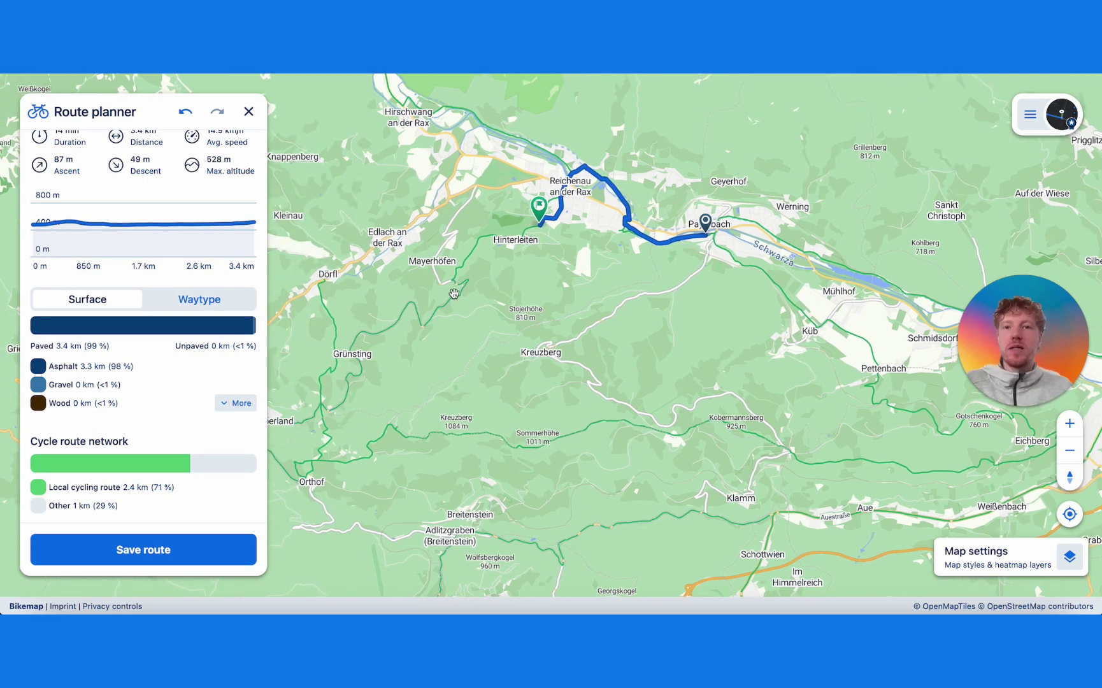
{"action": "scroll", "coordinate": [565, 262], "scroll_direction": "up", "scroll_amount": 2}
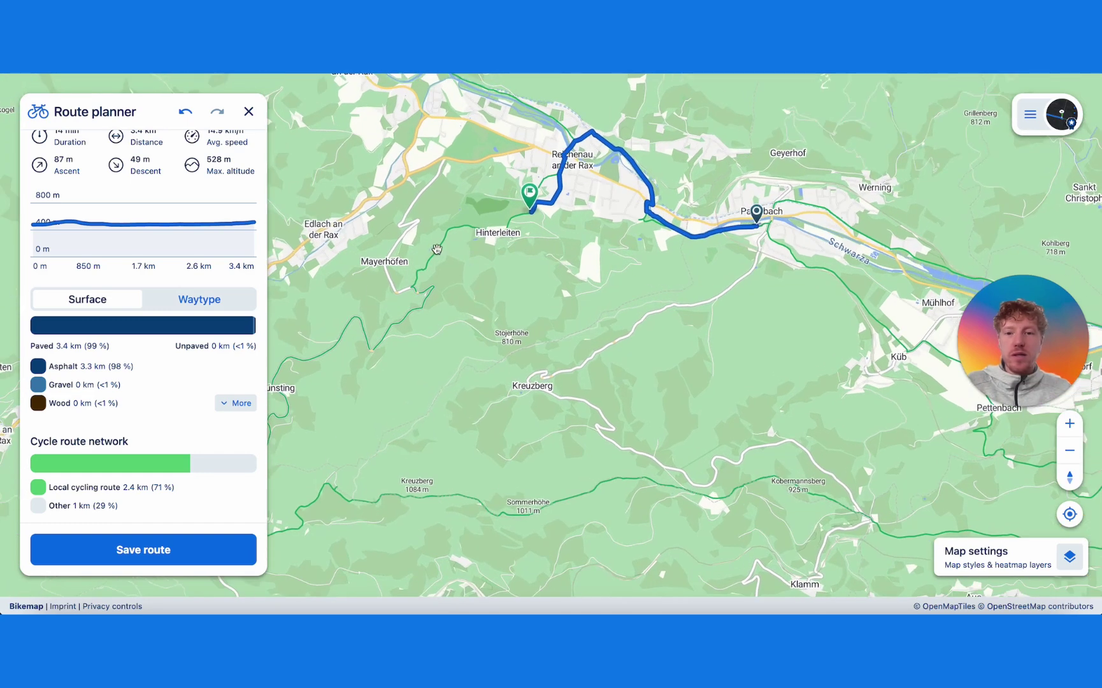
{"action": "left_click", "coordinate": [419, 276]}
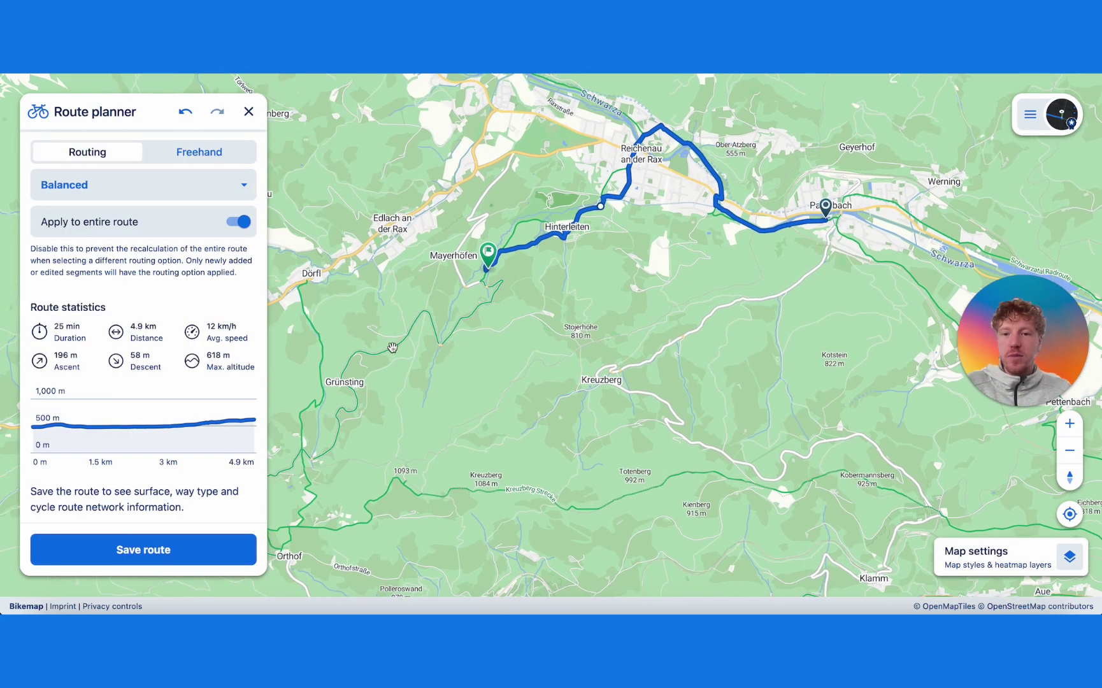
{"action": "left_click", "coordinate": [392, 348]}
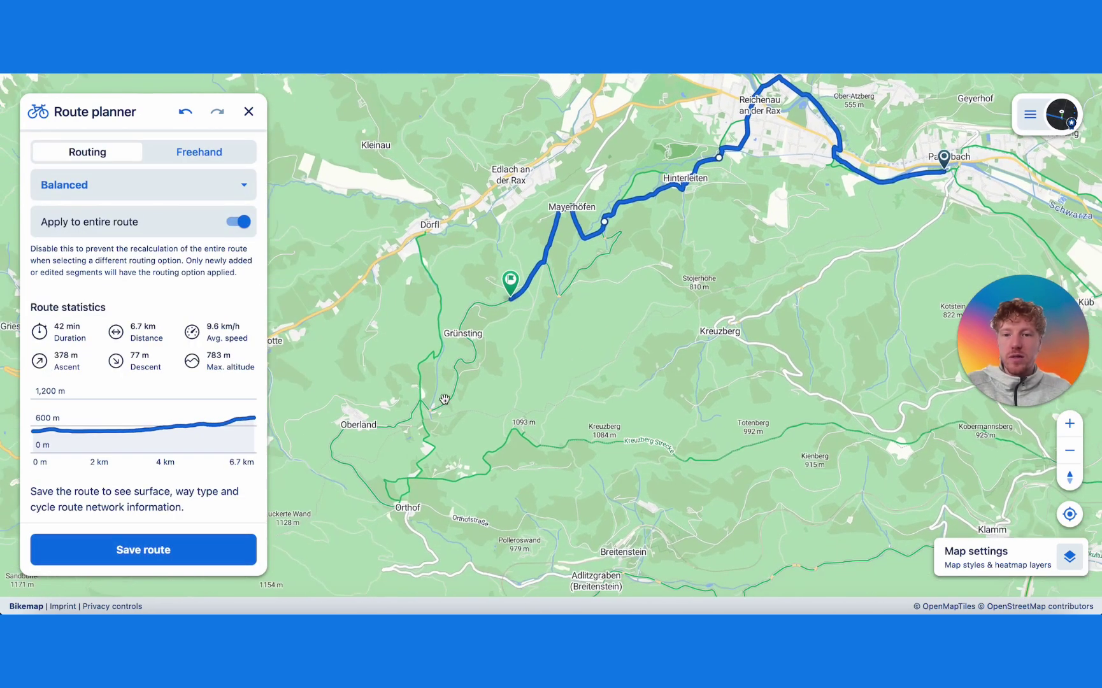
{"action": "left_click", "coordinate": [444, 402]}
{"action": "left_click", "coordinate": [457, 482]}
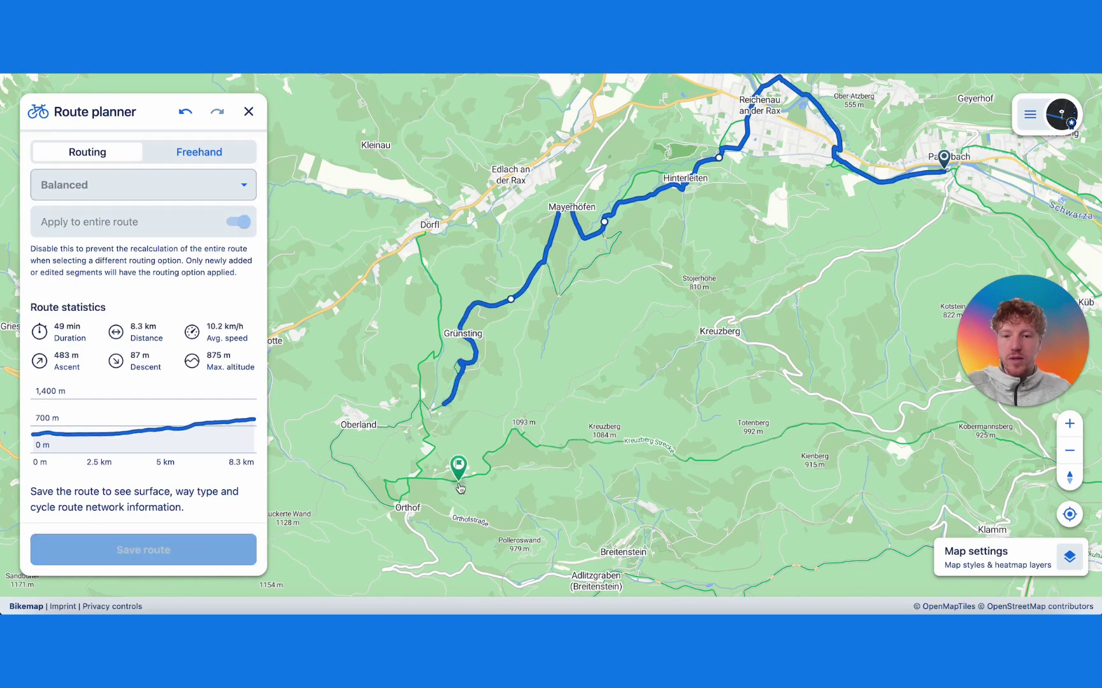
{"action": "left_click", "coordinate": [634, 439]}
{"action": "left_click", "coordinate": [753, 450]}
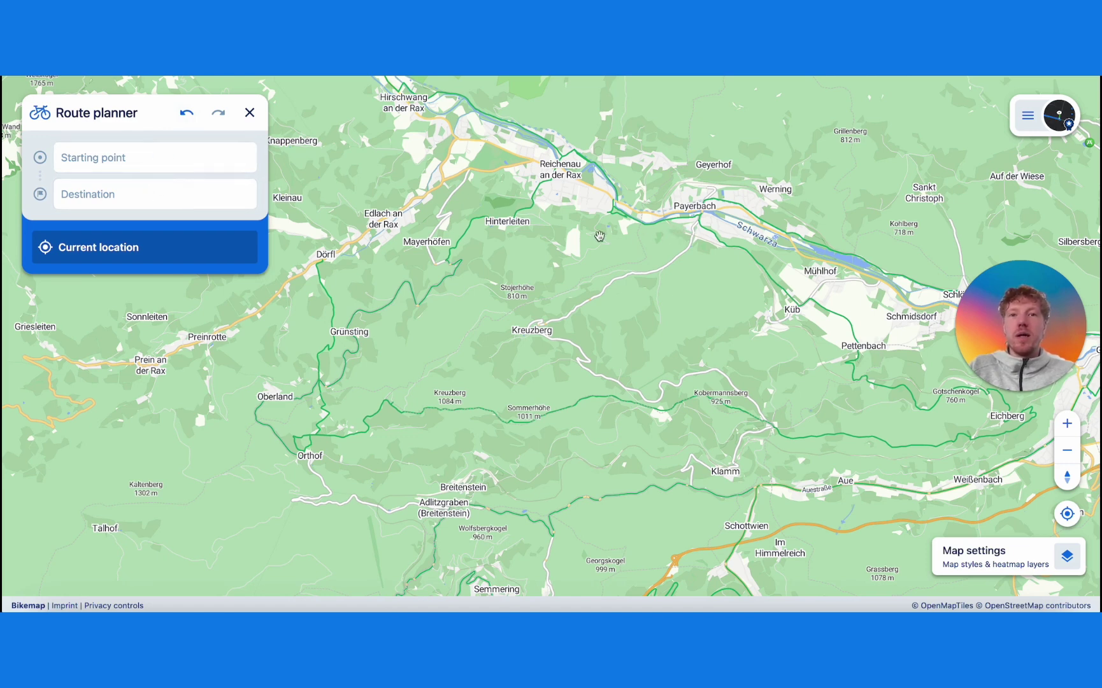
Step: Plan a fresh route with its starting point in Payerbach and its destination in Klamm
{"action": "left_click", "coordinate": [693, 220]}
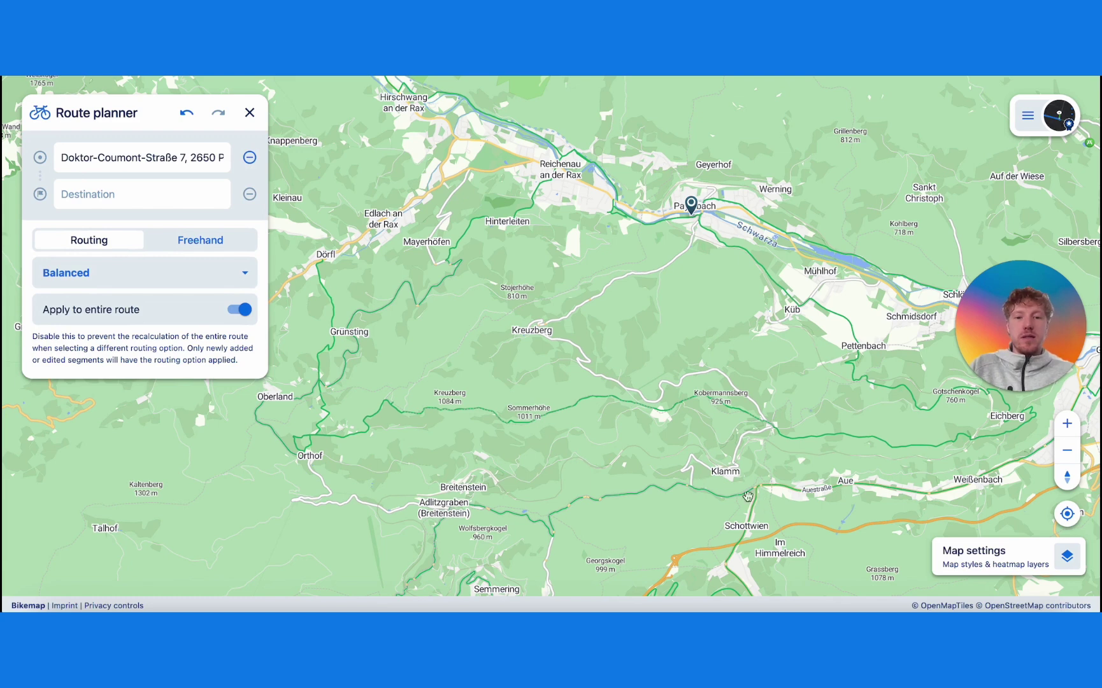
{"action": "left_click", "coordinate": [704, 466]}
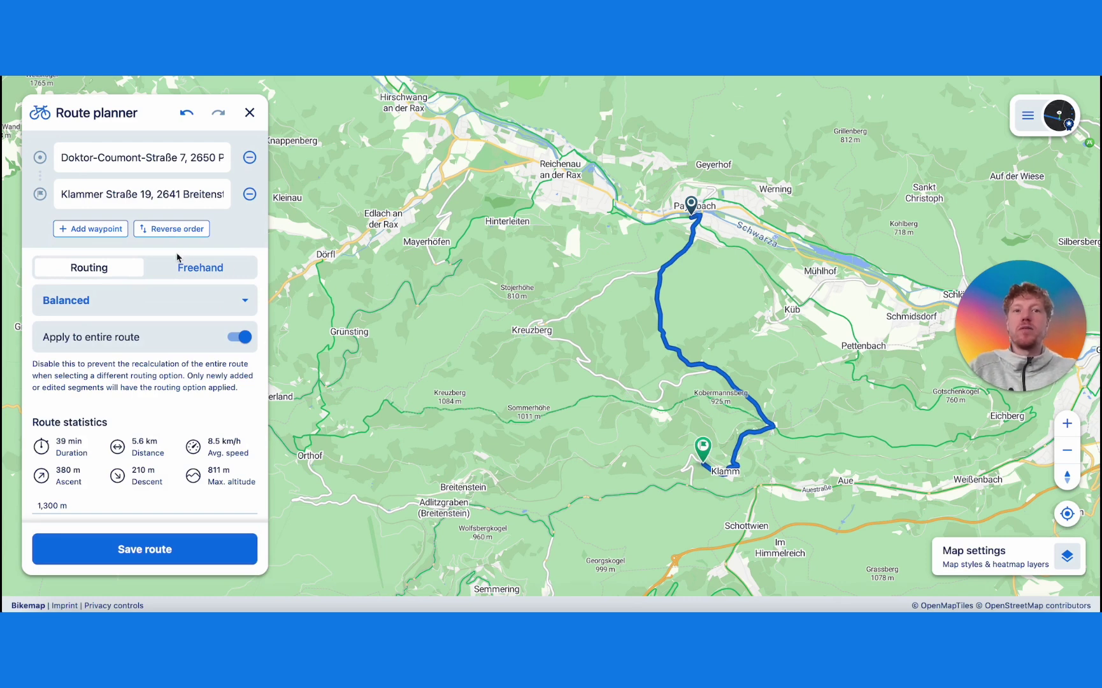
Step: Set the routing option to Road bike and examine the asphalt share of the route's surface
{"action": "left_click", "coordinate": [171, 306]}
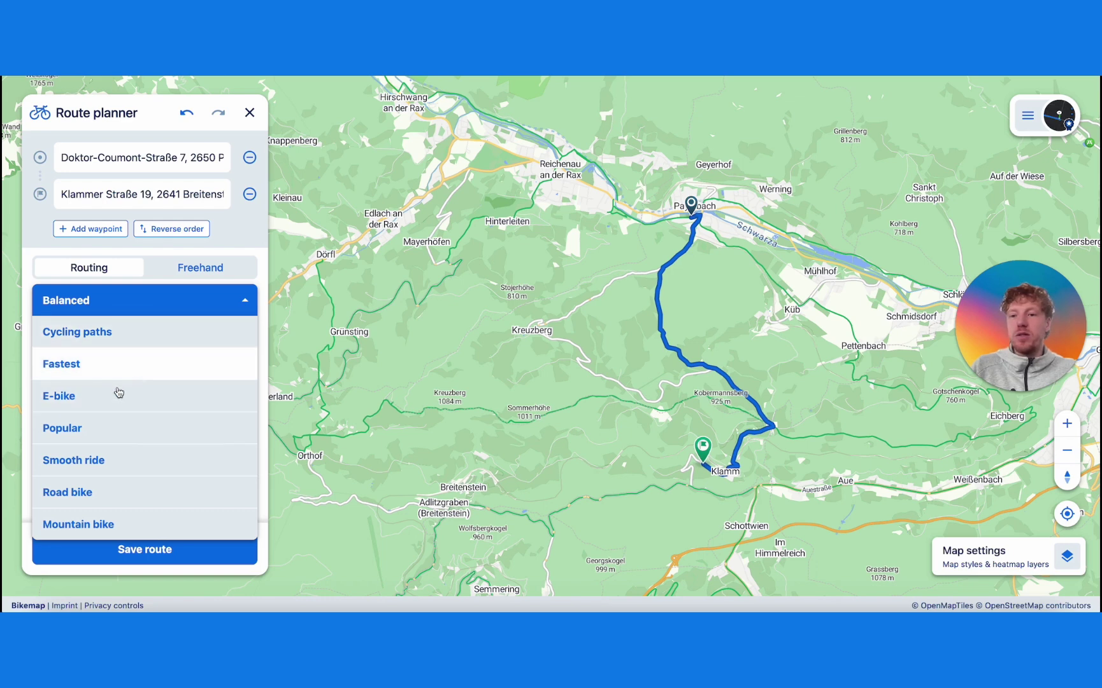
{"action": "left_click", "coordinate": [98, 494]}
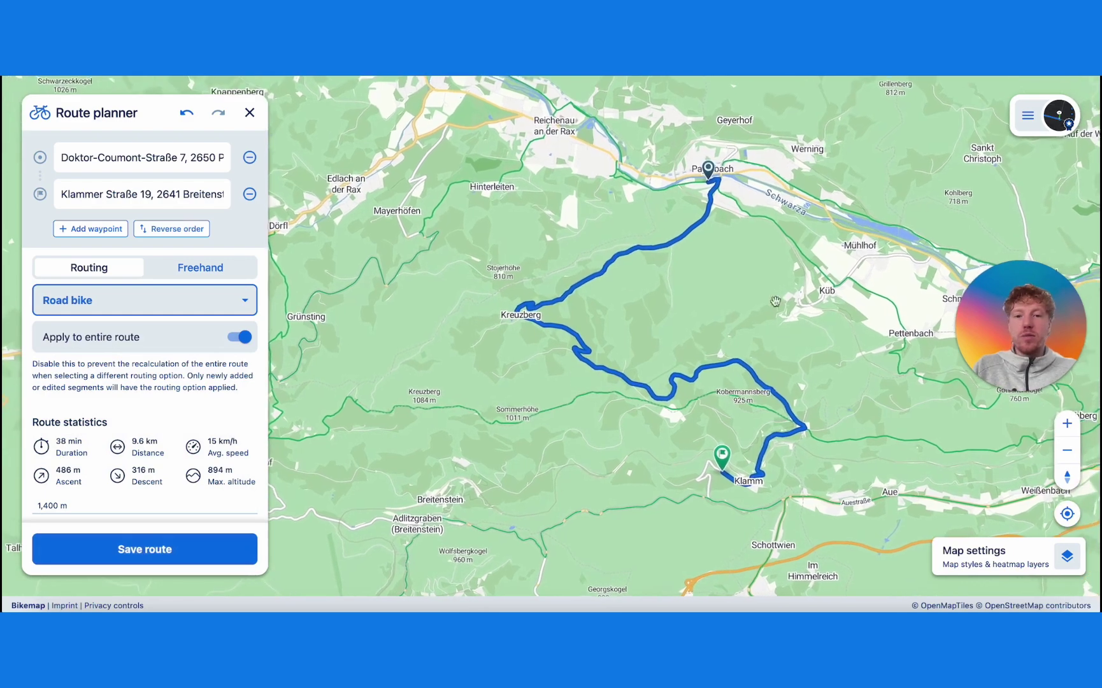
{"action": "scroll", "coordinate": [121, 423], "scroll_direction": "down", "scroll_amount": 4}
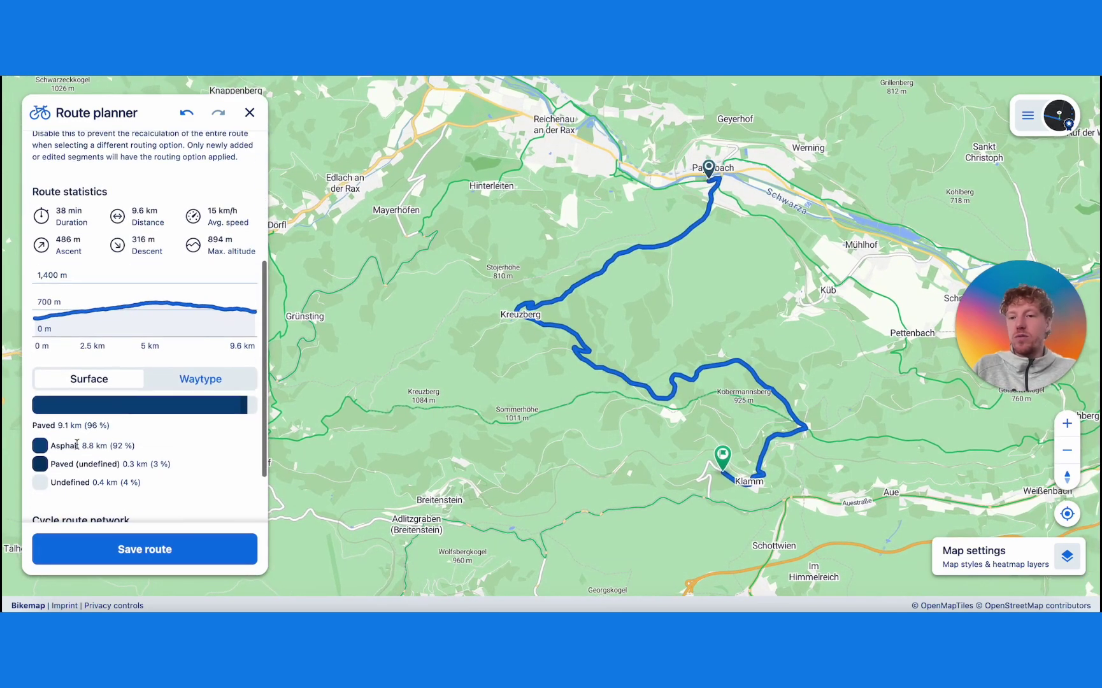
{"action": "left_click_drag", "start_coordinate": [53, 445], "coordinate": [149, 451]}
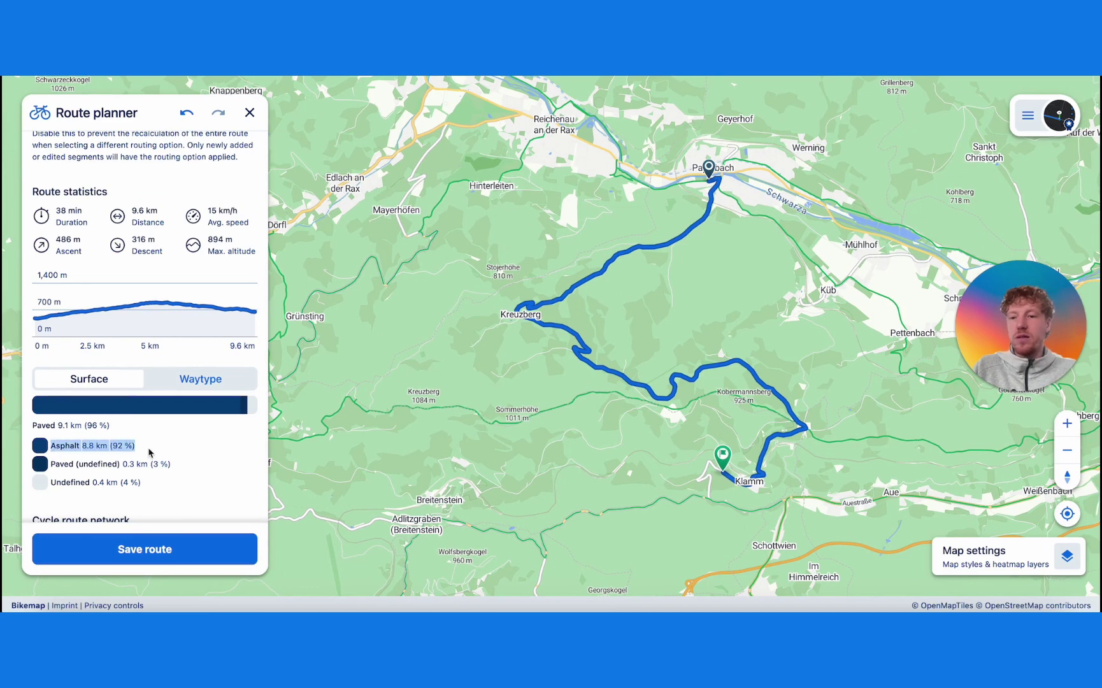
{"action": "left_click", "coordinate": [150, 452]}
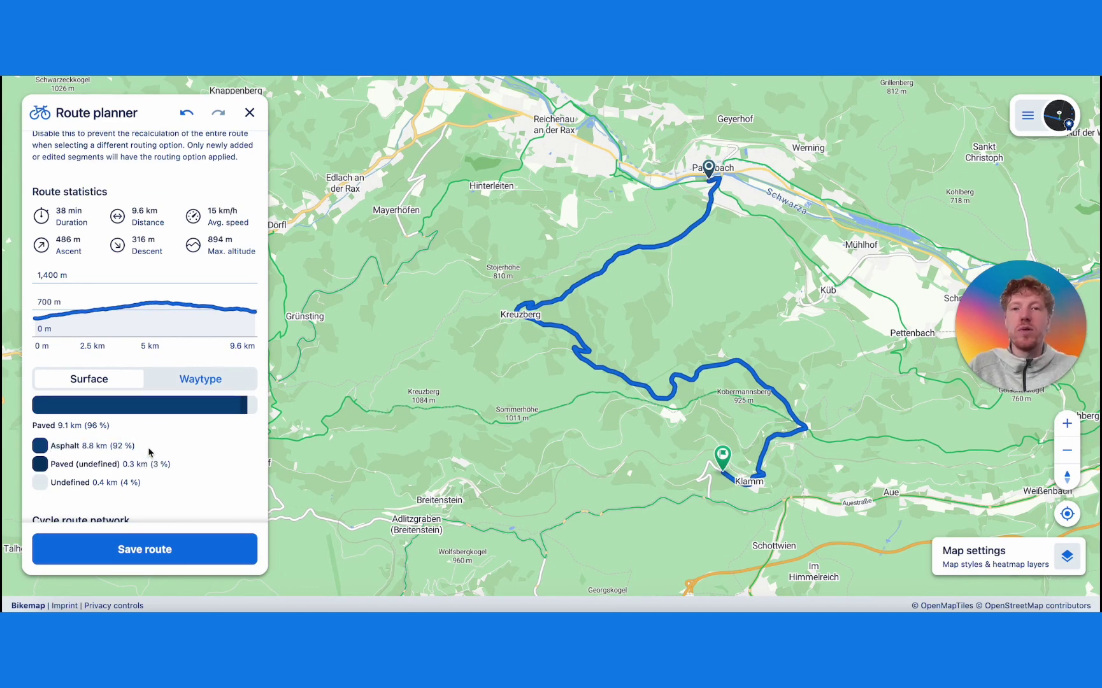
{"action": "scroll", "coordinate": [136, 354], "scroll_direction": "up", "scroll_amount": 4}
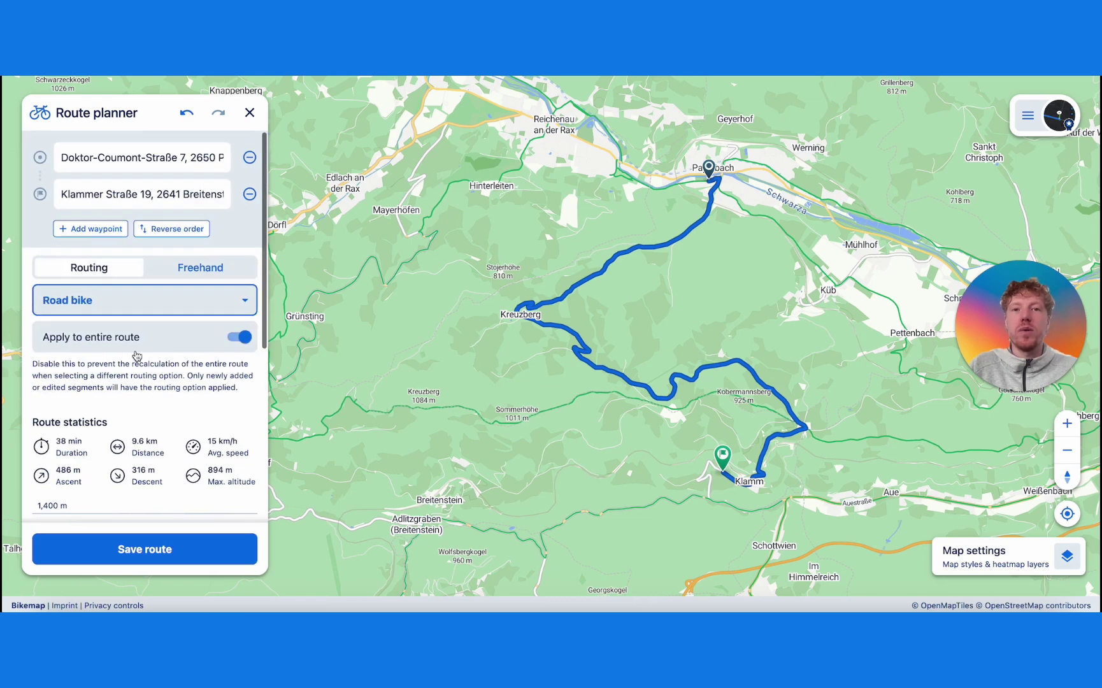
Step: Switch the routing option to Mountain bike and review the recalculated route's details
{"action": "left_click", "coordinate": [115, 293]}
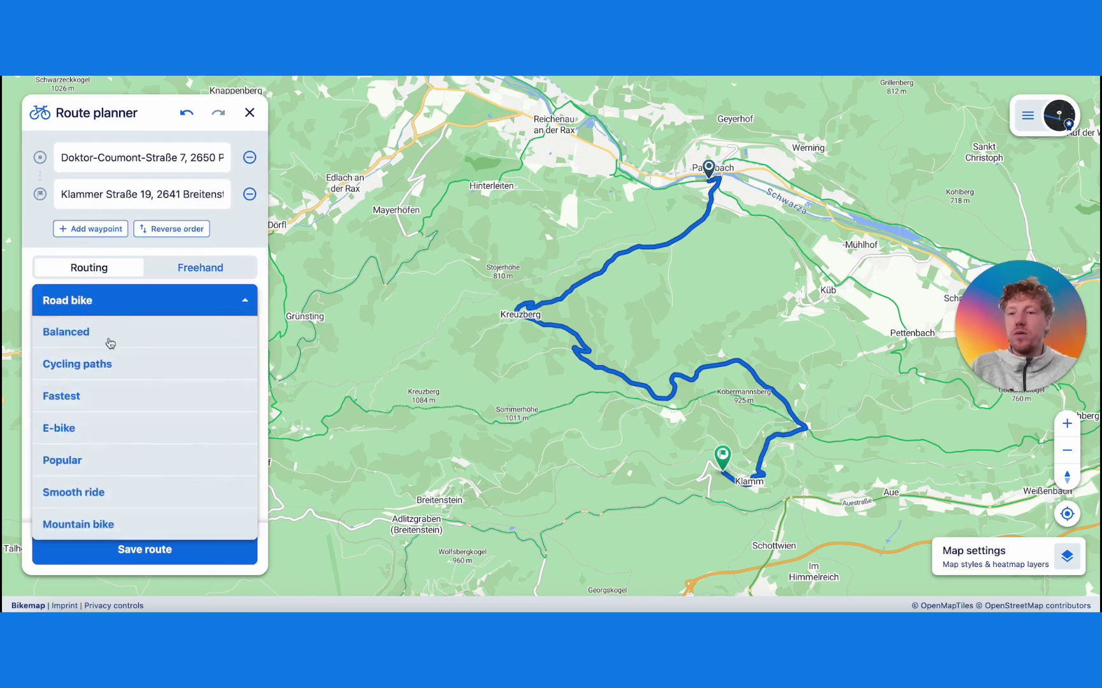
{"action": "left_click", "coordinate": [94, 525]}
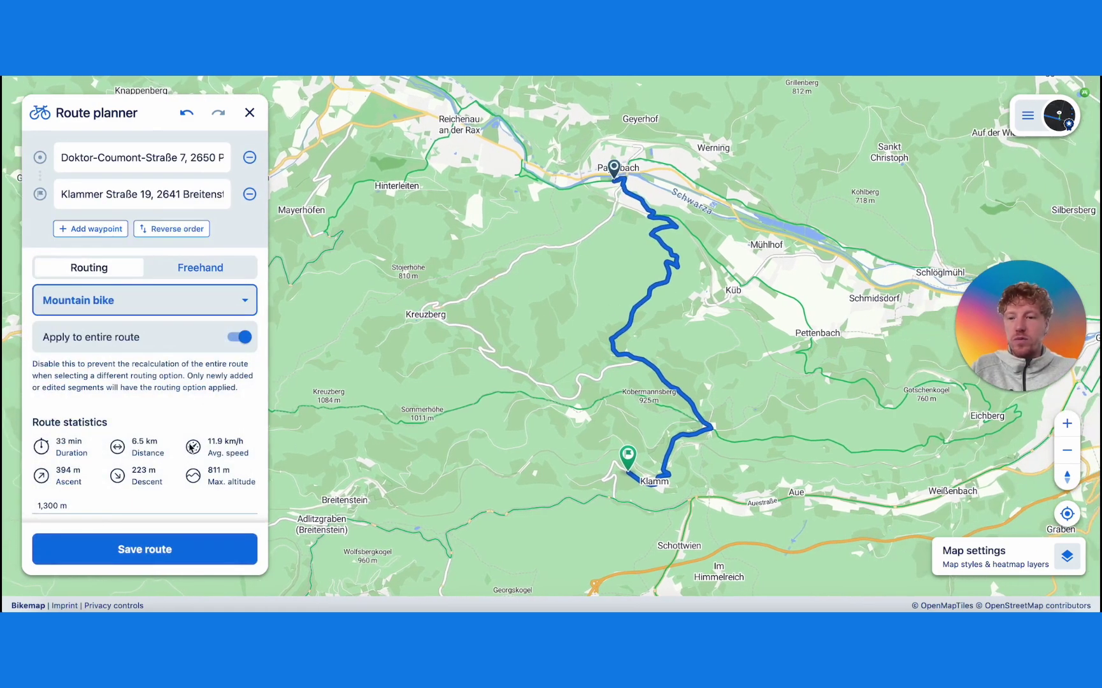
{"action": "scroll", "coordinate": [190, 448], "scroll_direction": "down", "scroll_amount": 3}
{"action": "scroll", "coordinate": [189, 447], "scroll_direction": "down", "scroll_amount": 2}
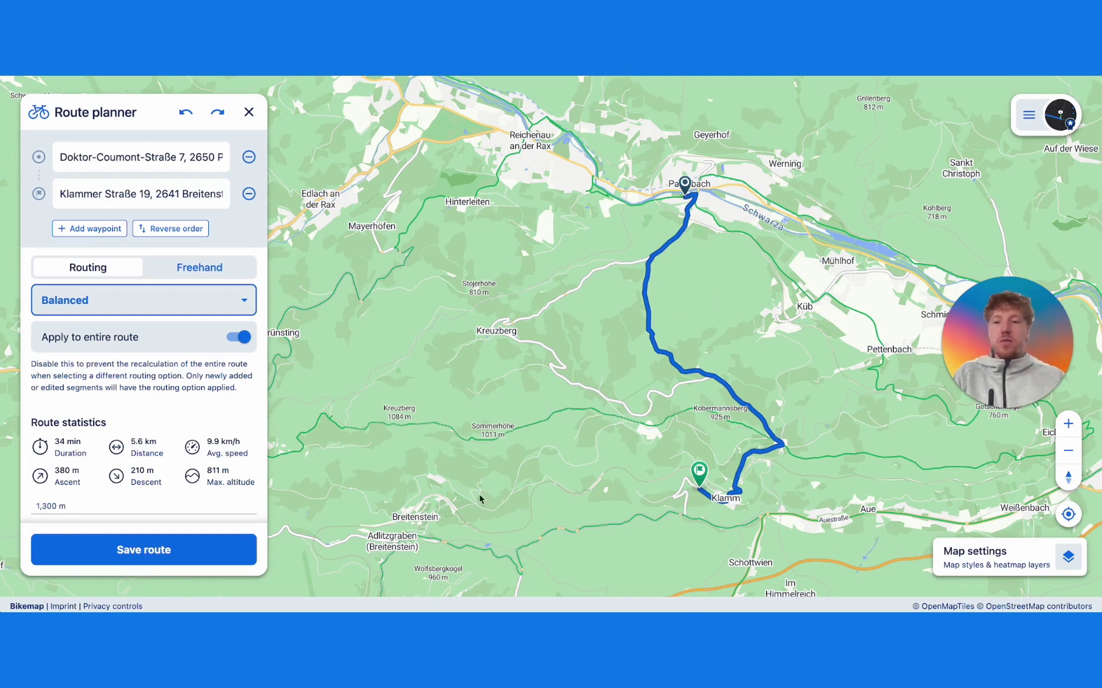
Step: Try extending the route to a new destination in Schottwien, and move the destination back to Klamm
{"action": "left_click", "coordinate": [161, 552]}
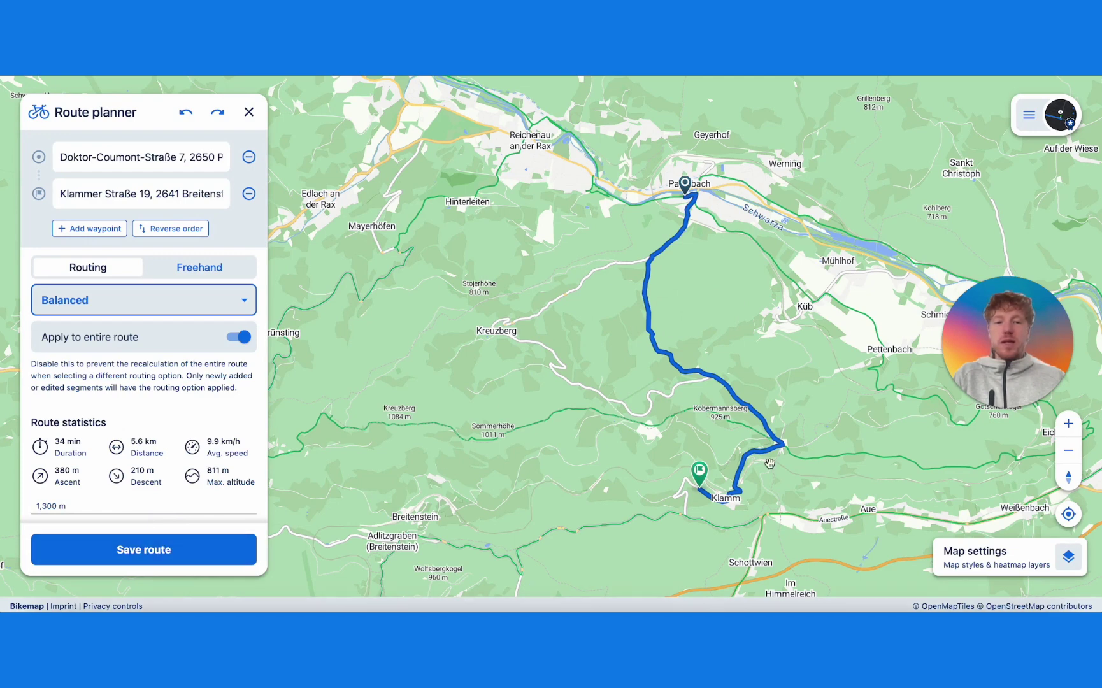
{"action": "left_click", "coordinate": [757, 540]}
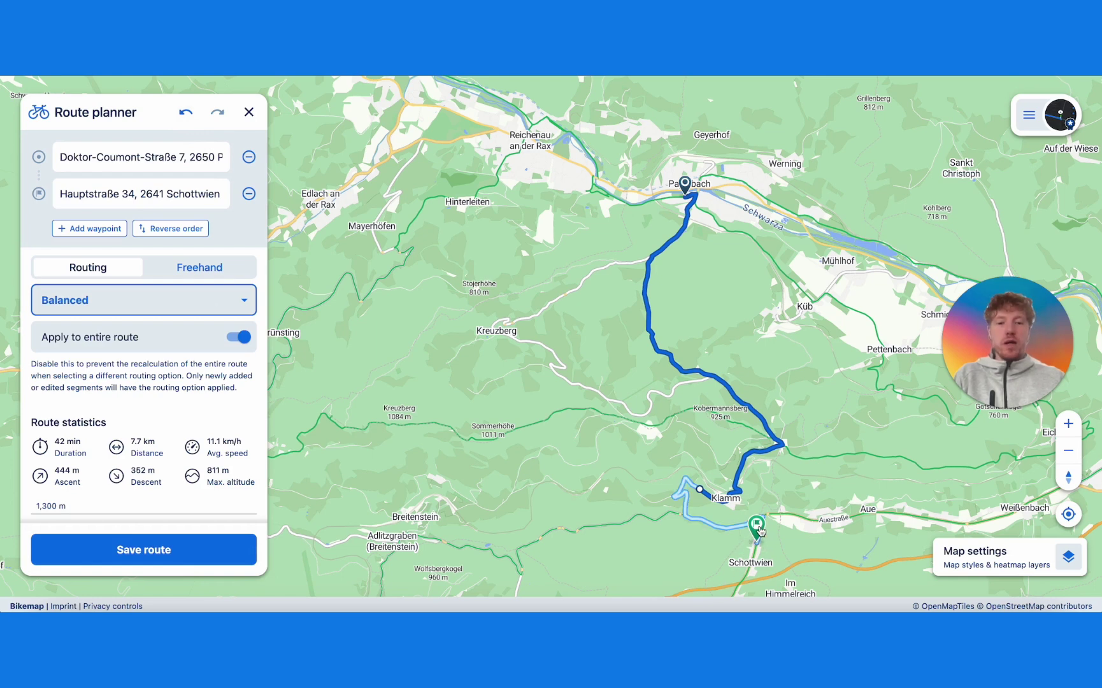
{"action": "left_click_drag", "start_coordinate": [758, 528], "coordinate": [700, 475]}
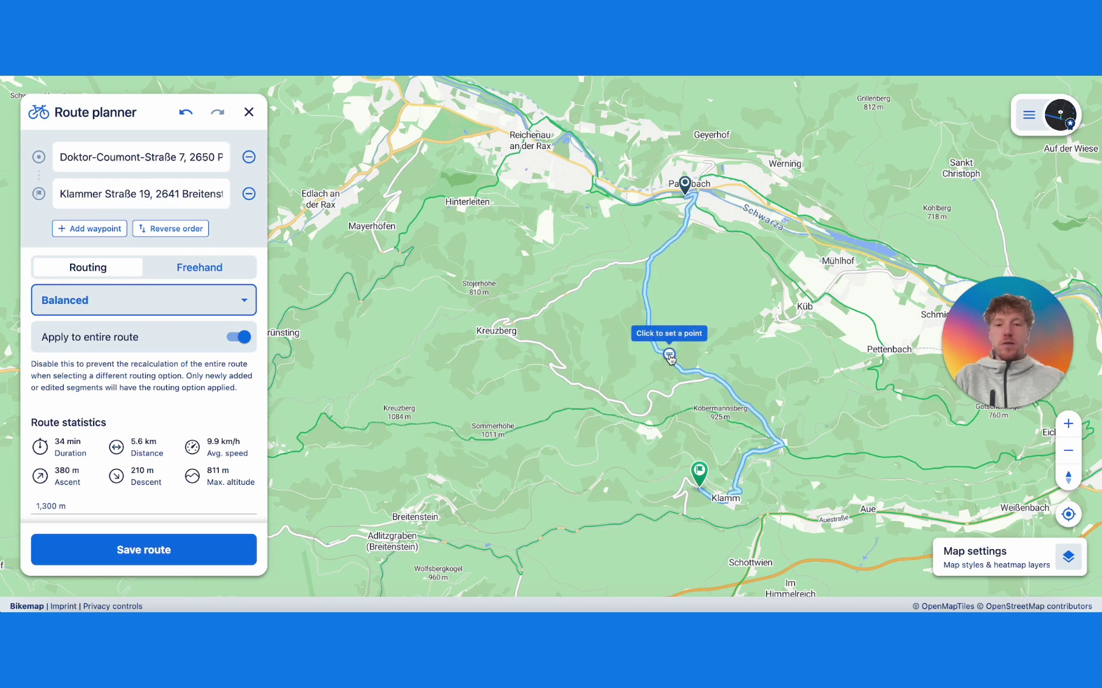
Step: Pull the middle of the route west to Kreuzberg, and move that waypoint on to just south of Grünsting
{"action": "mouse_move", "coordinate": [671, 358]}
{"action": "left_mouse_down"}
{"action": "mouse_move", "coordinate": [504, 350]}
{"action": "mouse_move", "coordinate": [488, 331]}
{"action": "mouse_move", "coordinate": [502, 331]}
{"action": "left_mouse_up"}
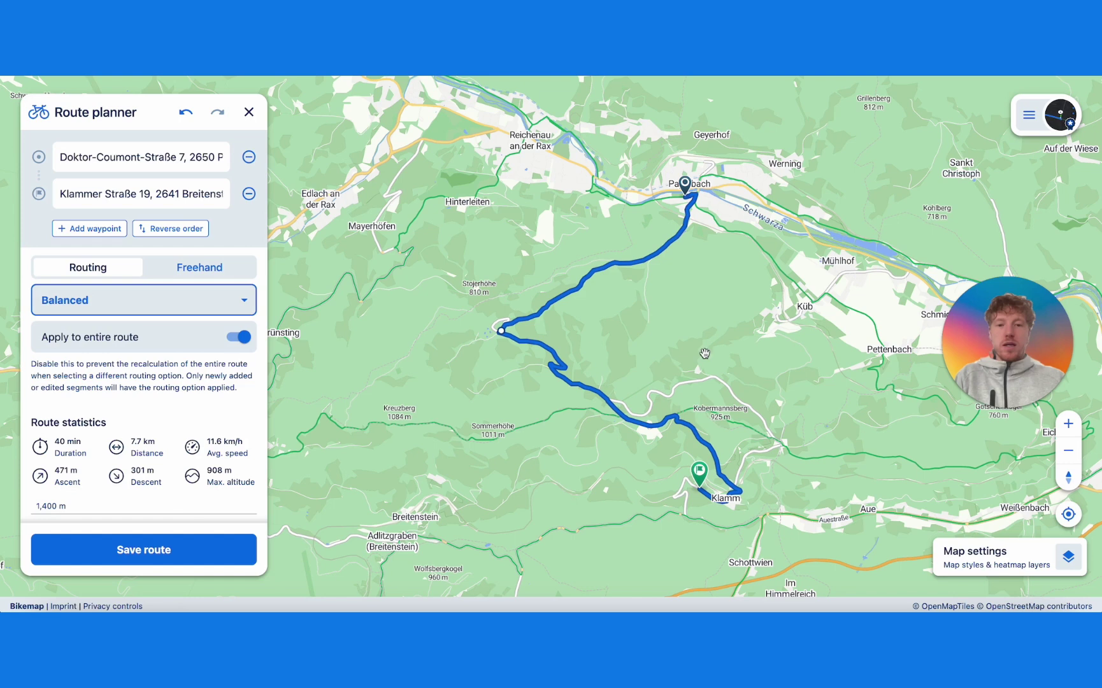
{"action": "left_click_drag", "start_coordinate": [656, 356], "coordinate": [817, 359]}
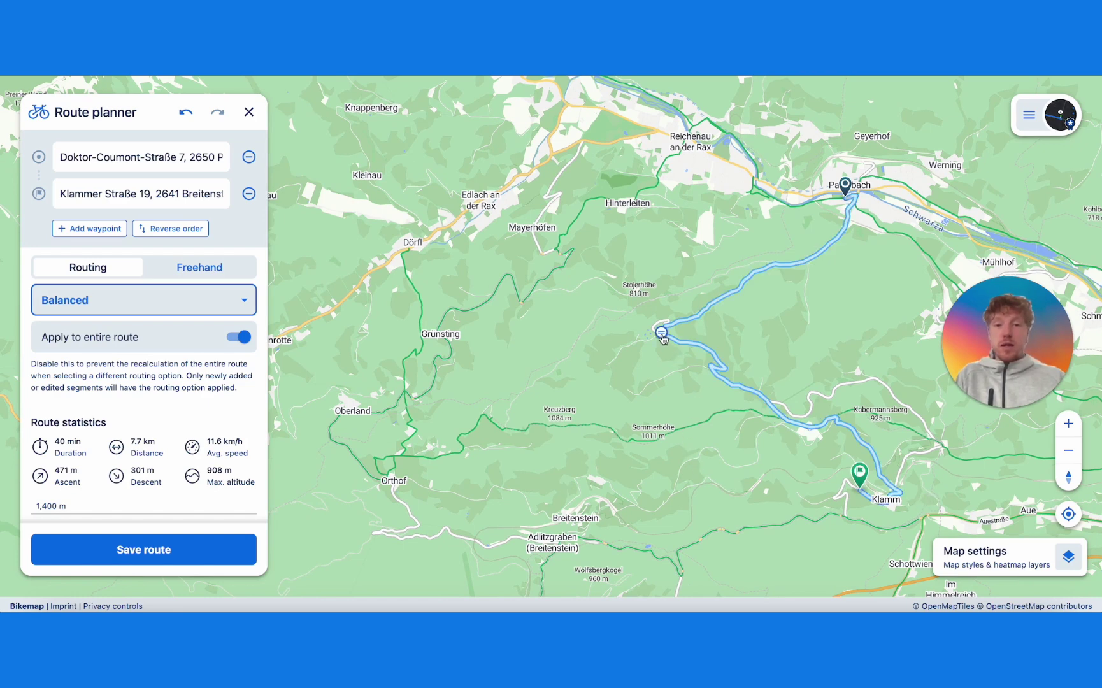
{"action": "left_click_drag", "start_coordinate": [663, 336], "coordinate": [435, 360]}
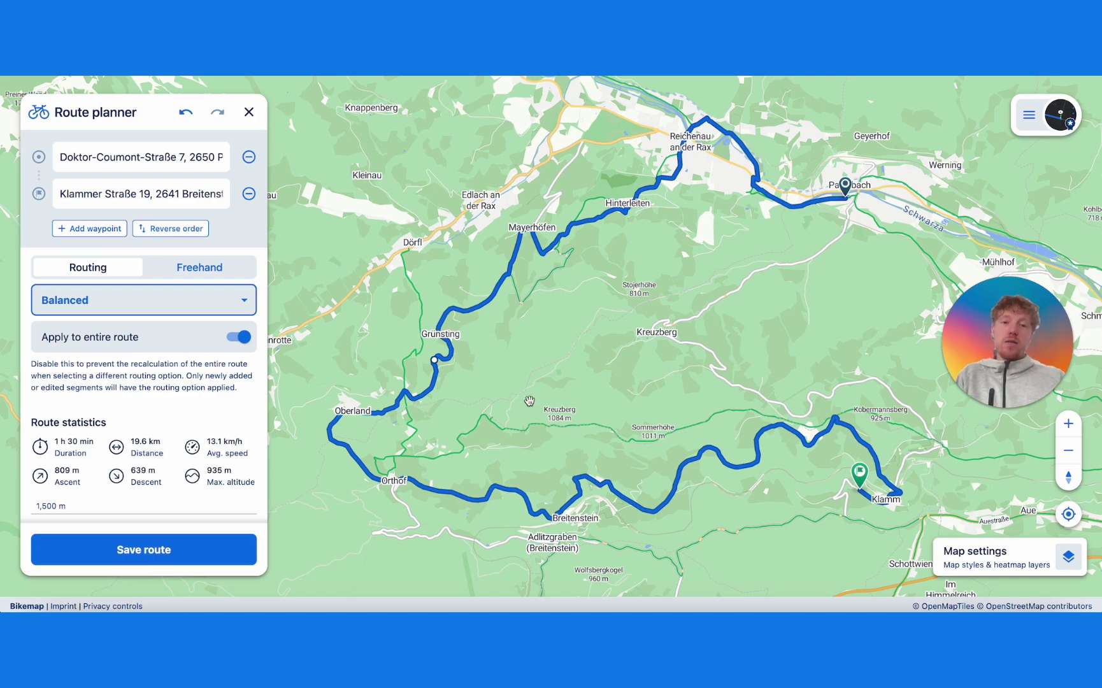
Step: Set two fixed points on the route in Reichenau, one at Schulgasse and one at the Schloss Rothschild entrance
{"action": "scroll", "coordinate": [627, 236], "scroll_direction": "up", "scroll_amount": 5}
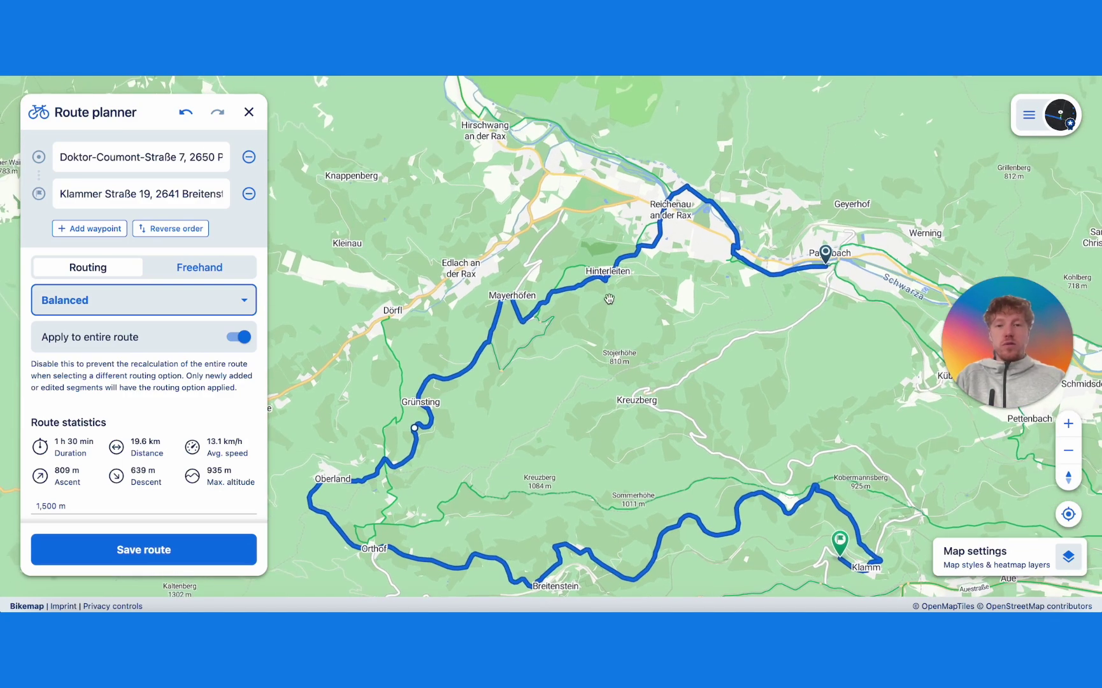
{"action": "scroll", "coordinate": [539, 305], "scroll_direction": "up", "scroll_amount": 5}
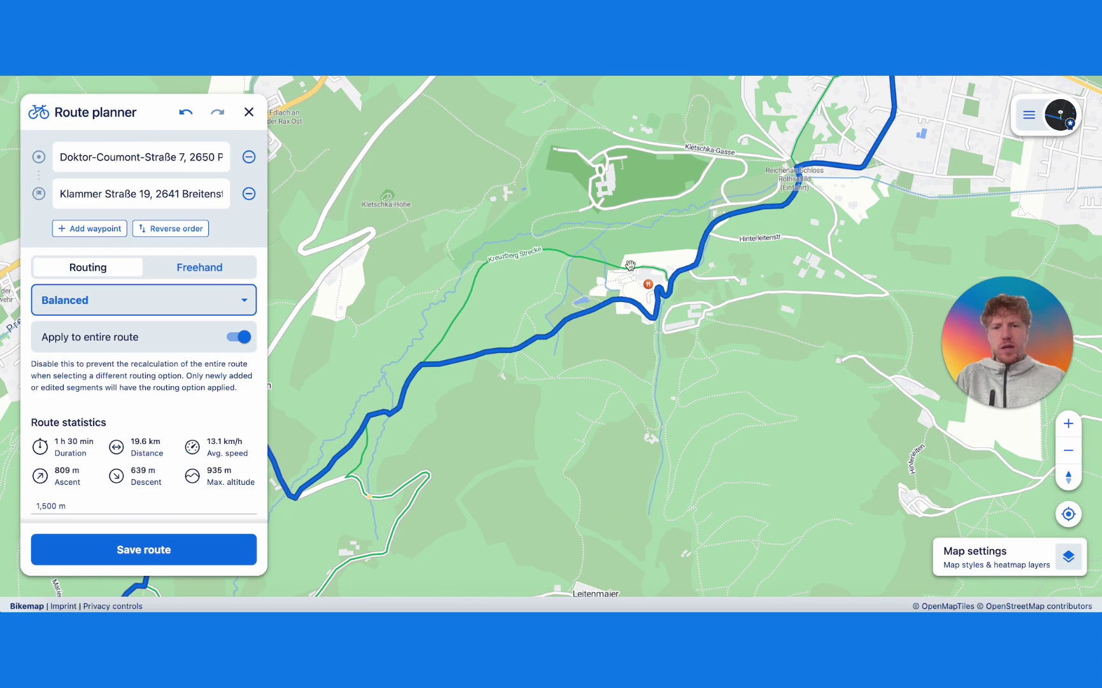
{"action": "left_click_drag", "start_coordinate": [639, 254], "coordinate": [624, 278]}
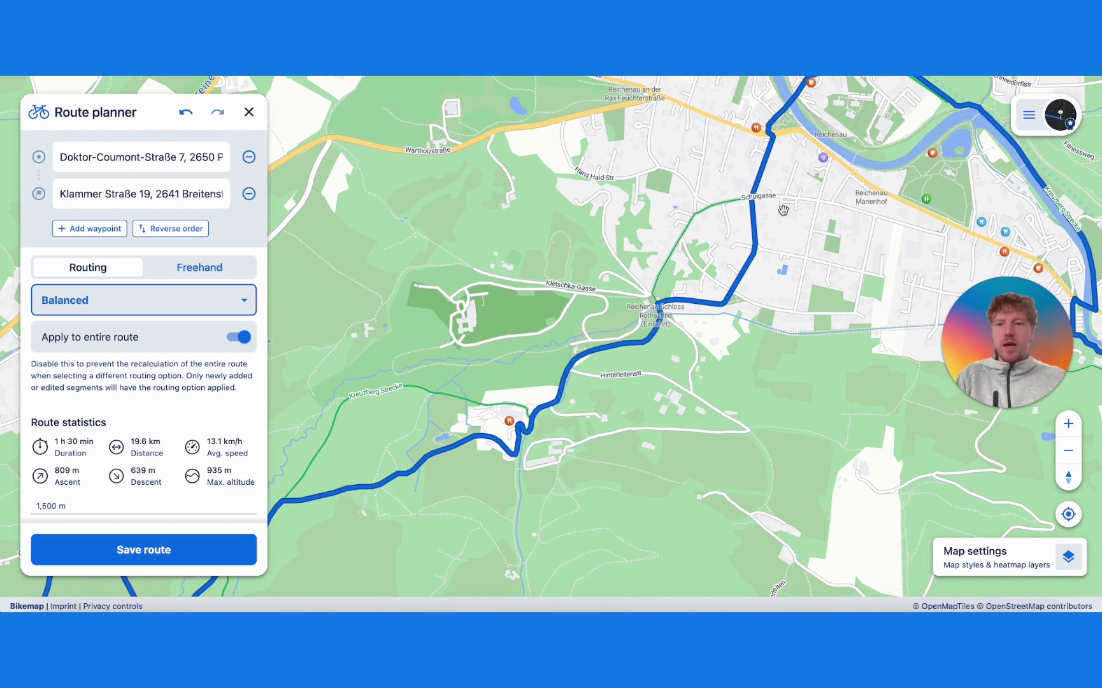
{"action": "left_click", "coordinate": [753, 190]}
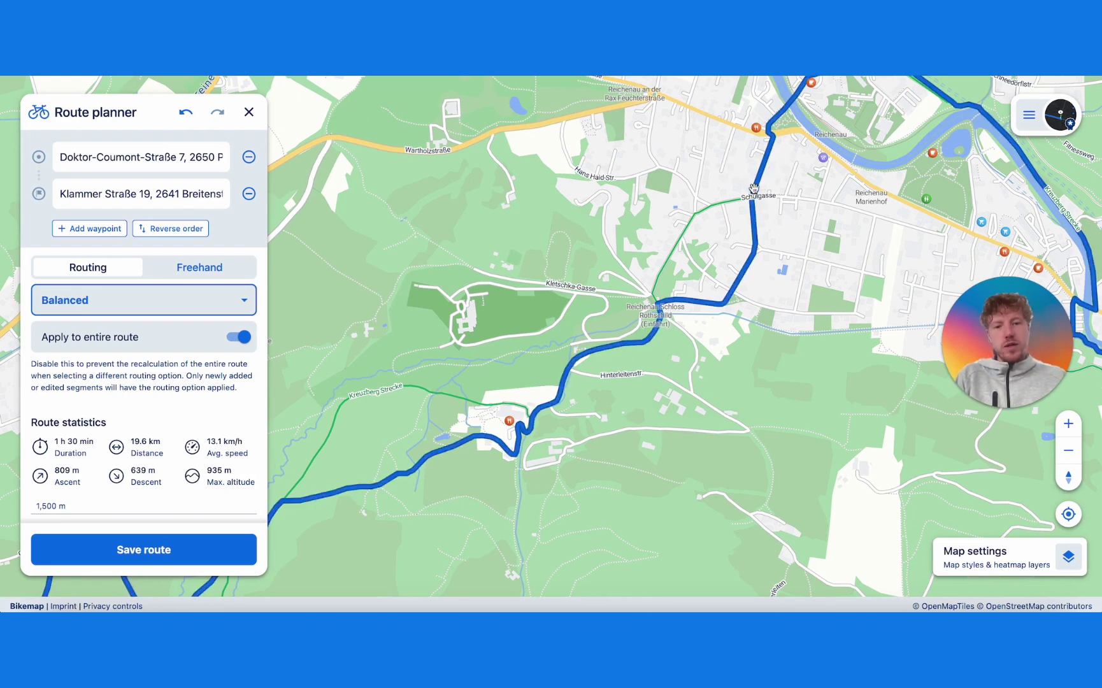
{"action": "left_click", "coordinate": [660, 310]}
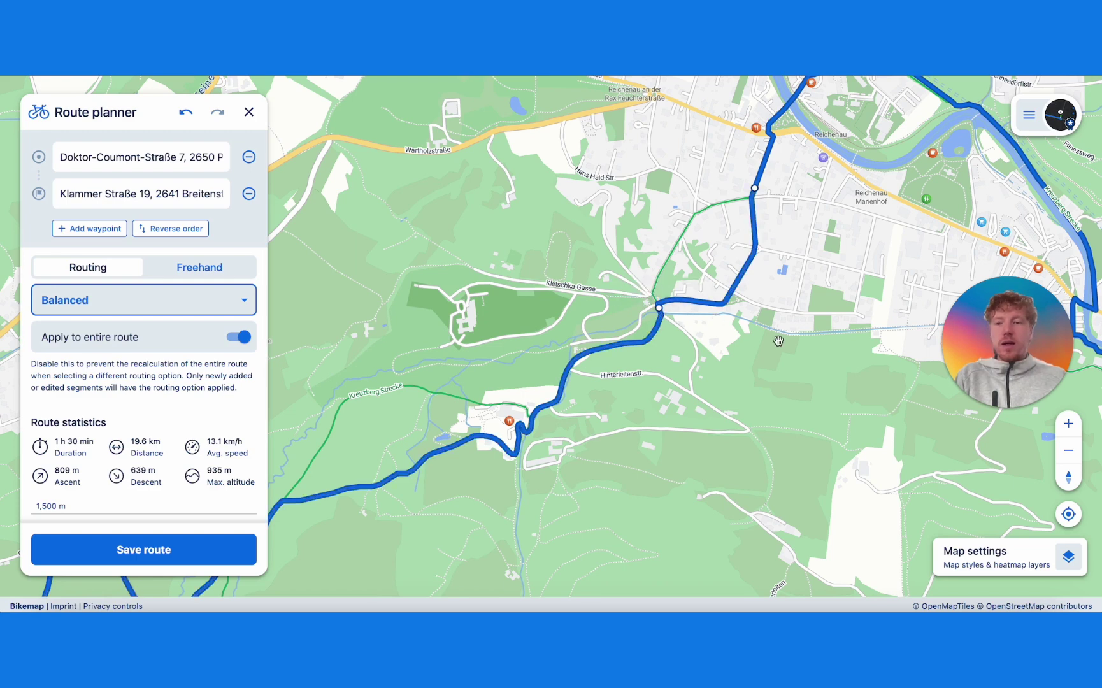
{"action": "left_click_drag", "start_coordinate": [821, 285], "coordinate": [751, 351]}
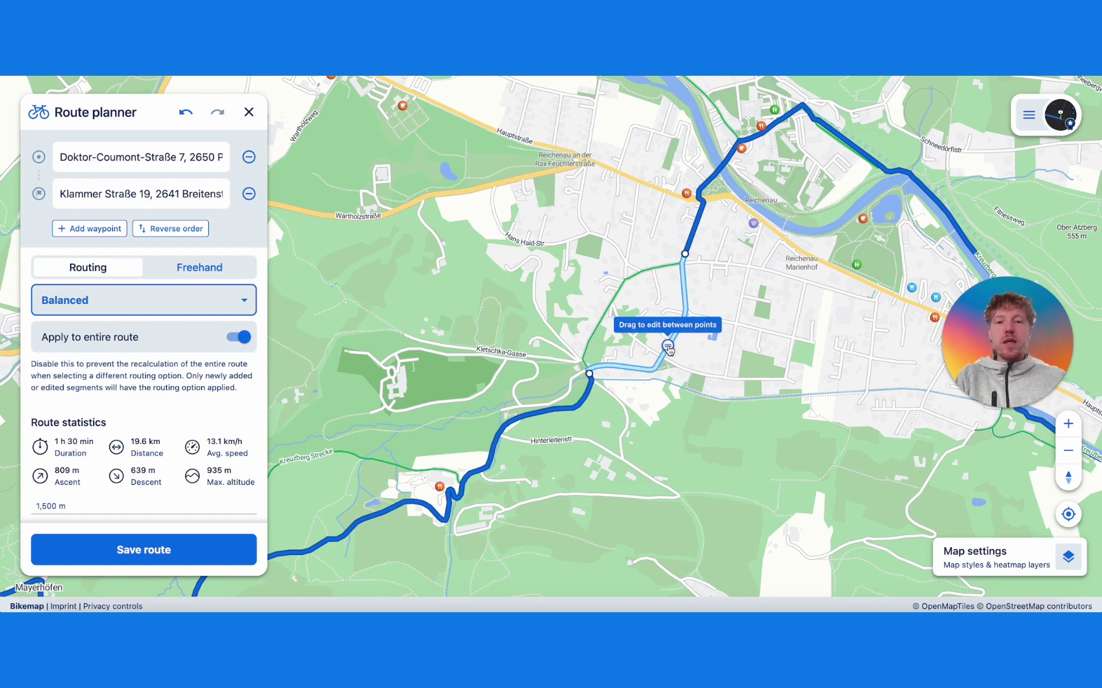
Step: Pull the segment between the two Reichenau fixed points onto the cycle path, and reroute the next stretch onto Kreuzberg Strecke between two new fixed points
{"action": "left_click_drag", "start_coordinate": [668, 347], "coordinate": [606, 313]}
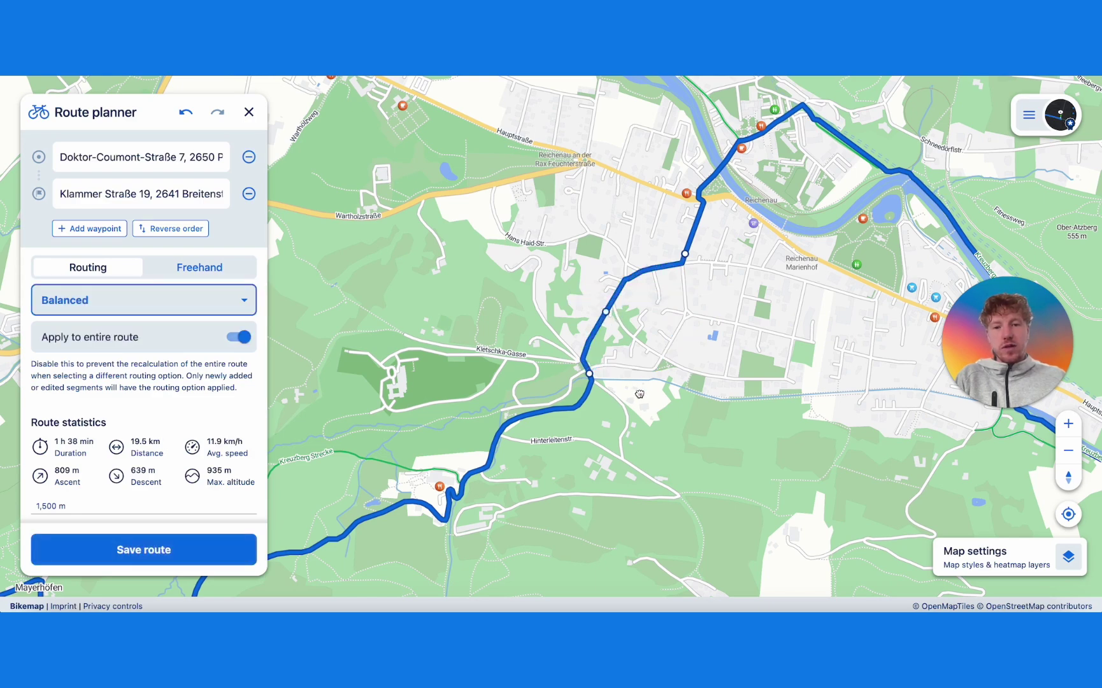
{"action": "left_click_drag", "start_coordinate": [639, 394], "coordinate": [754, 281]}
{"action": "left_click_drag", "start_coordinate": [656, 422], "coordinate": [702, 408]}
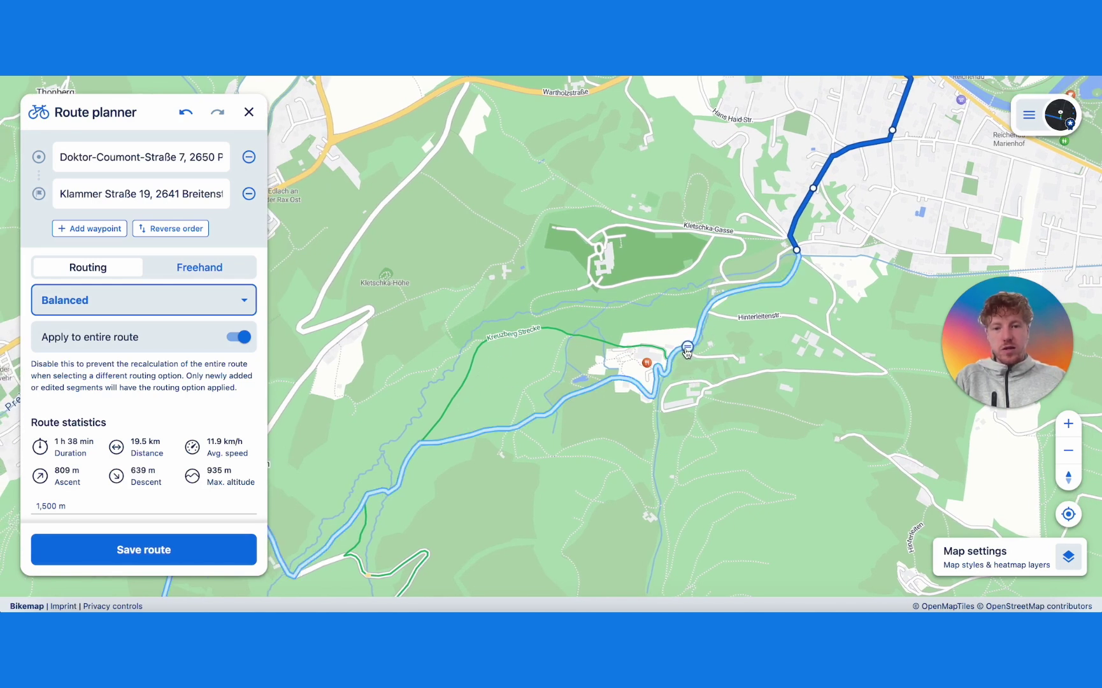
{"action": "left_click", "coordinate": [412, 451]}
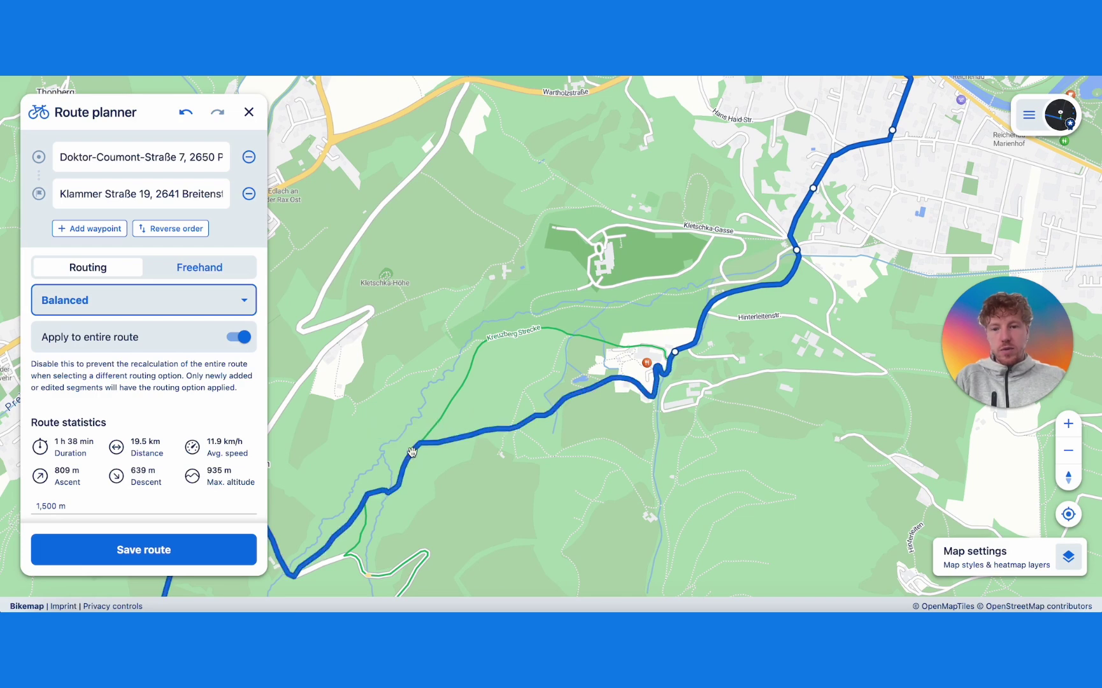
{"action": "left_click", "coordinate": [564, 408]}
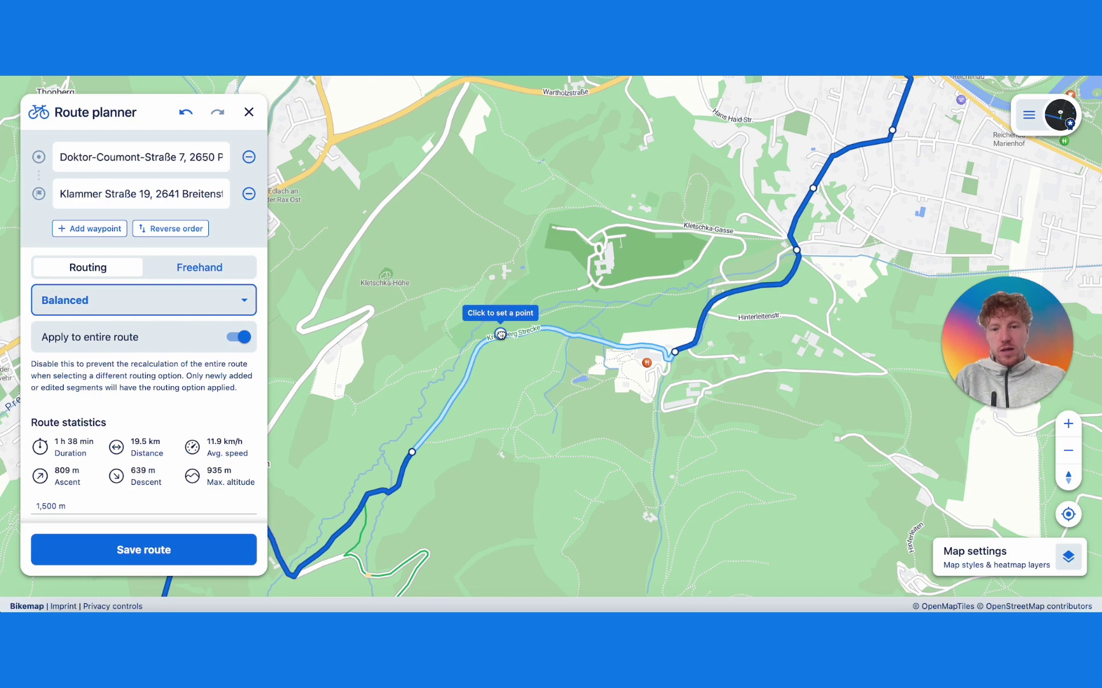
{"action": "left_click", "coordinate": [501, 334]}
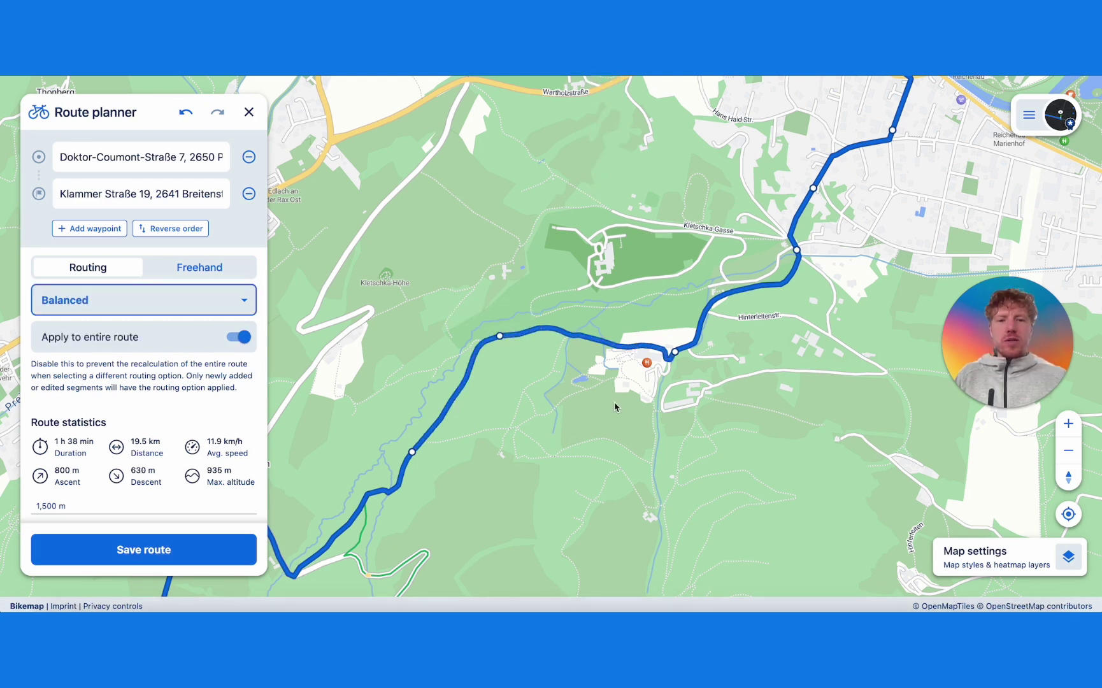
Step: Extend the route east along Kreuzberg Strecke to a new destination just north of Mittlerer Weg
{"action": "left_click_drag", "start_coordinate": [393, 522], "coordinate": [489, 450]}
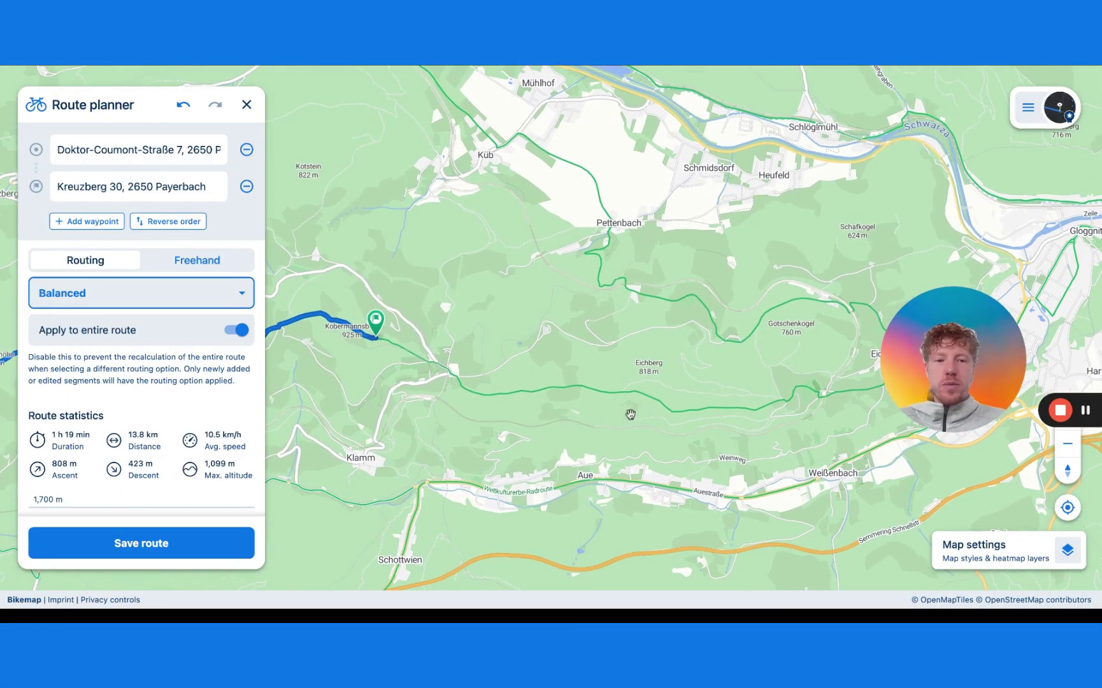
{"action": "scroll", "coordinate": [543, 408], "scroll_direction": "down", "scroll_amount": 3}
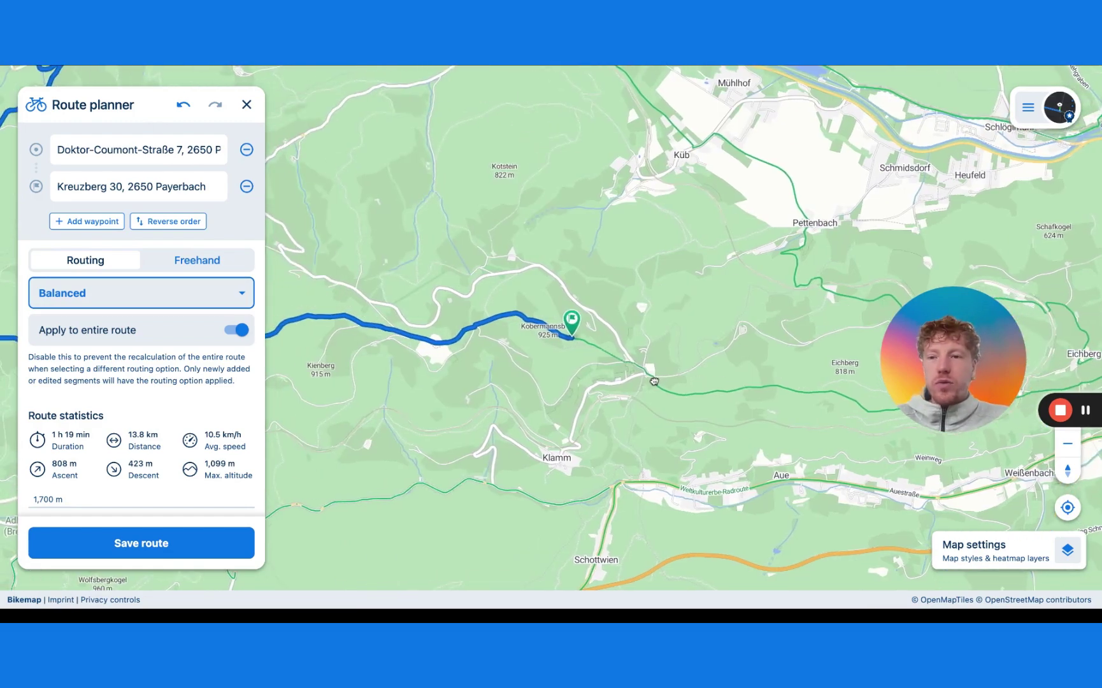
{"action": "left_click_drag", "start_coordinate": [618, 360], "coordinate": [655, 381]}
{"action": "scroll", "coordinate": [655, 381], "scroll_direction": "down", "scroll_amount": 2}
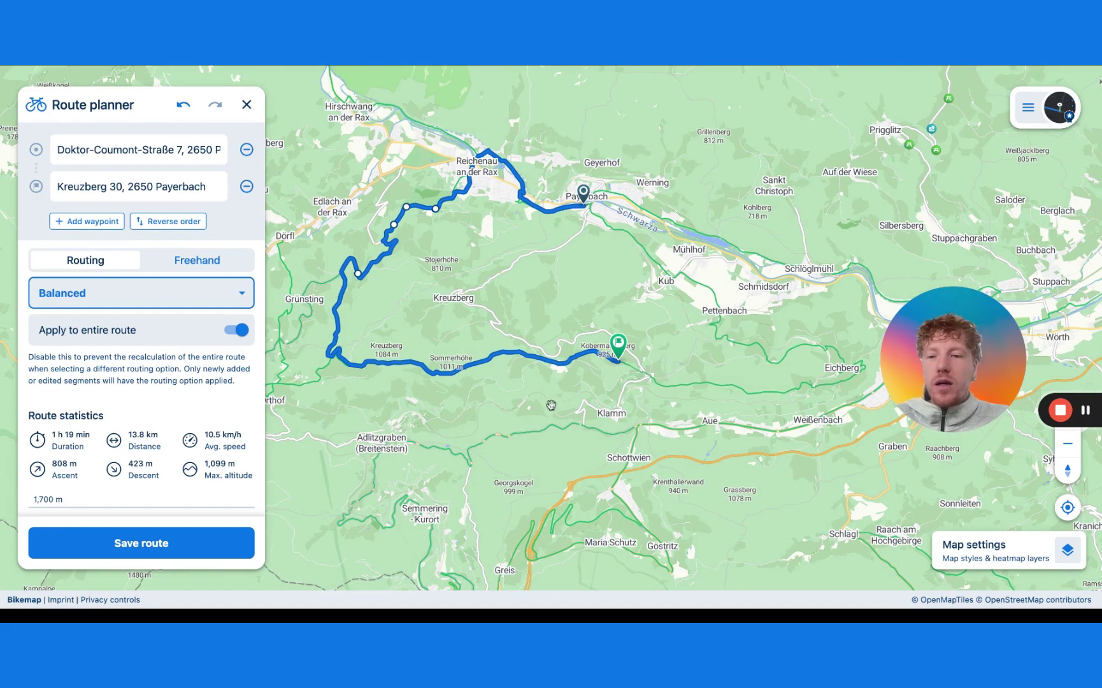
{"action": "scroll", "coordinate": [557, 394], "scroll_direction": "up", "scroll_amount": 2}
{"action": "scroll", "coordinate": [557, 393], "scroll_direction": "up", "scroll_amount": 3}
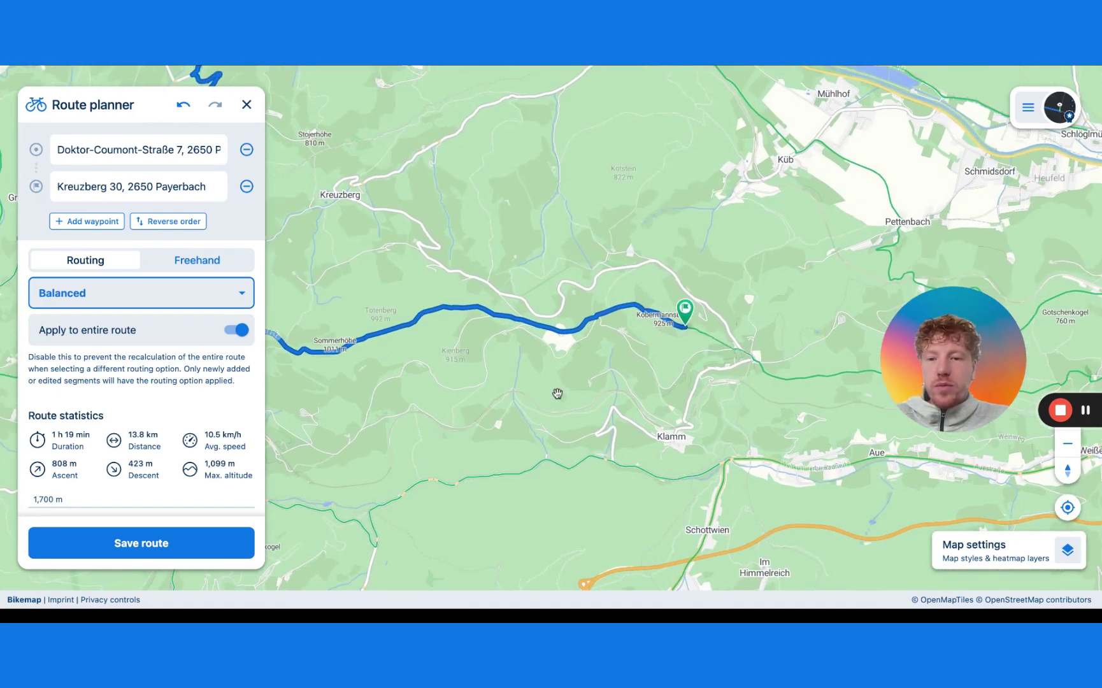
{"action": "left_click_drag", "start_coordinate": [620, 394], "coordinate": [382, 395]}
{"action": "left_click_drag", "start_coordinate": [942, 401], "coordinate": [614, 356]}
{"action": "left_click", "coordinate": [618, 383]}
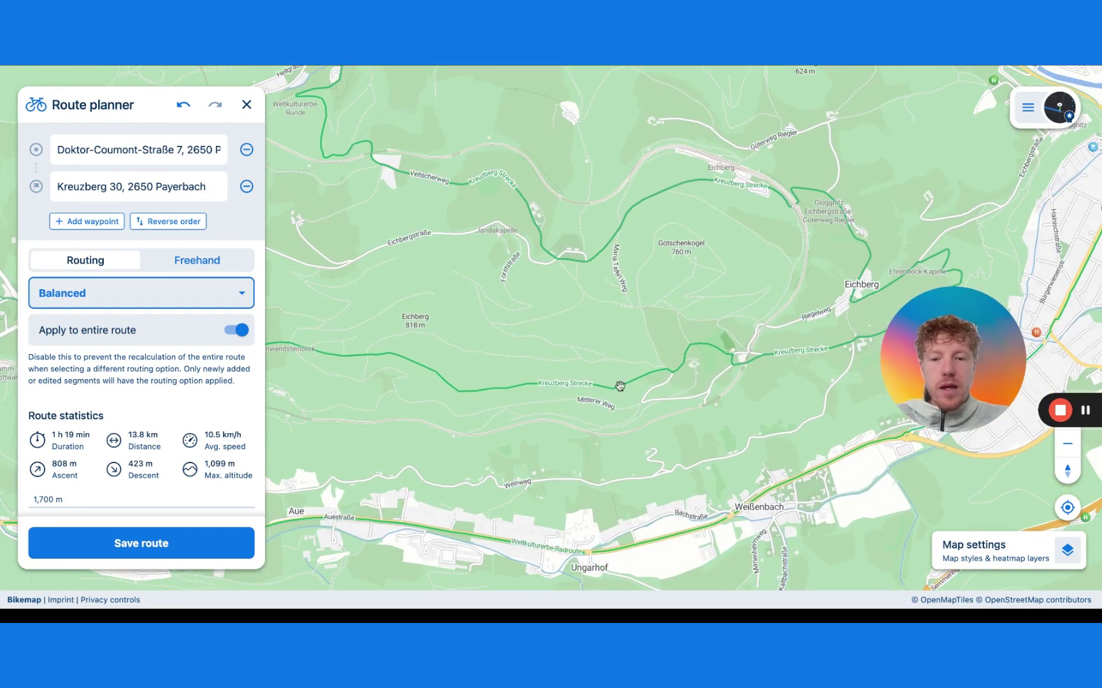
{"action": "left_click_drag", "start_coordinate": [642, 419], "coordinate": [560, 423]}
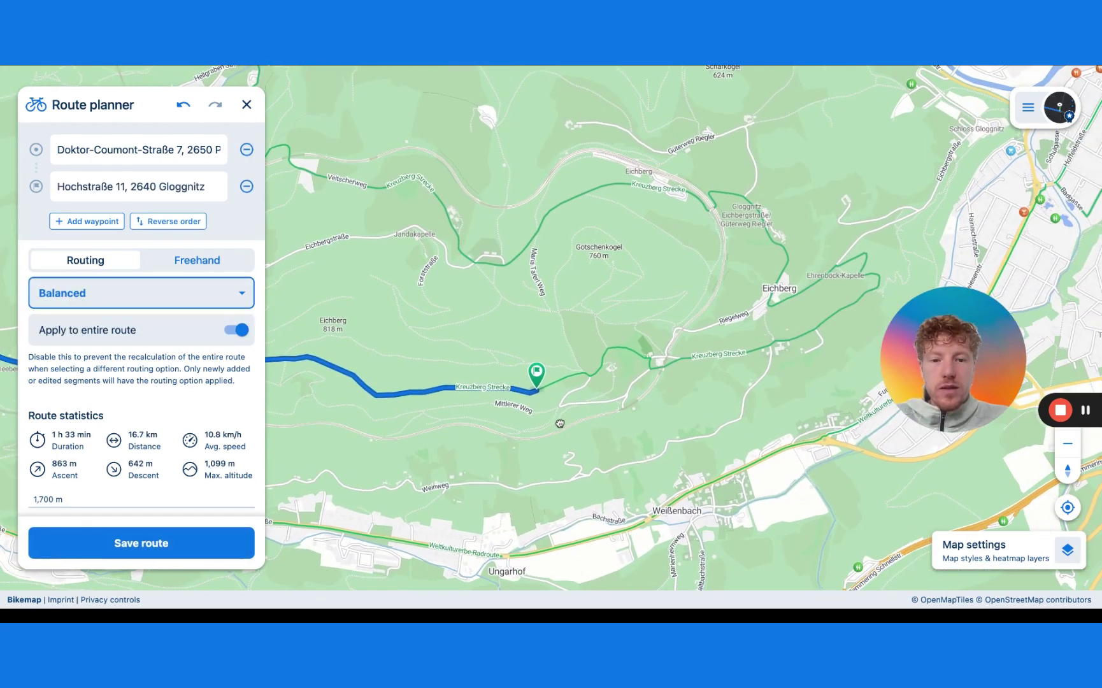
Step: Extend the route to Kreuzberg Strecke east of the railway, and try to pull its last stretch onto the cycle path north of Hochstraße
{"action": "left_click", "coordinate": [721, 355]}
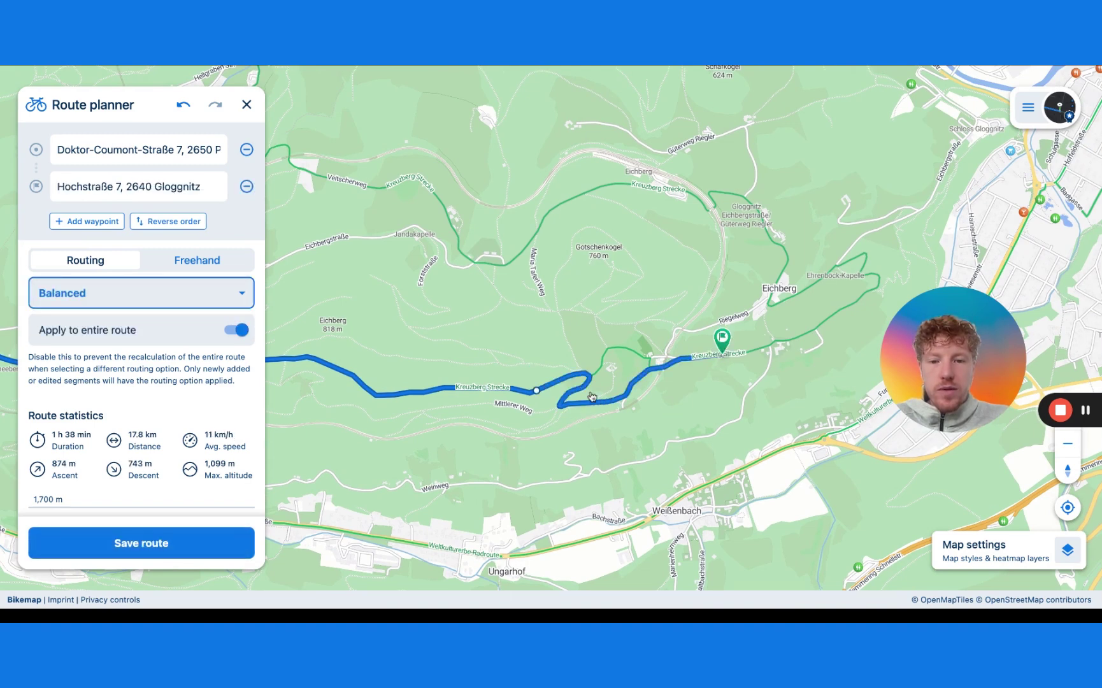
{"action": "scroll", "coordinate": [591, 397], "scroll_direction": "up", "scroll_amount": 3}
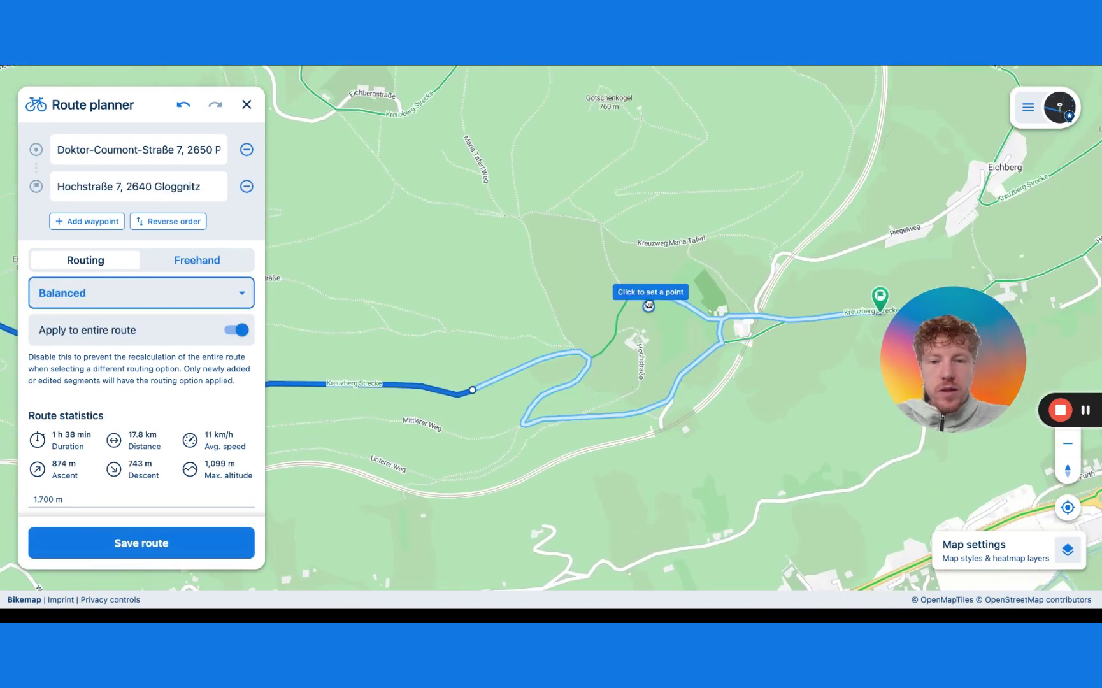
{"action": "left_click_drag", "start_coordinate": [649, 305], "coordinate": [636, 413]}
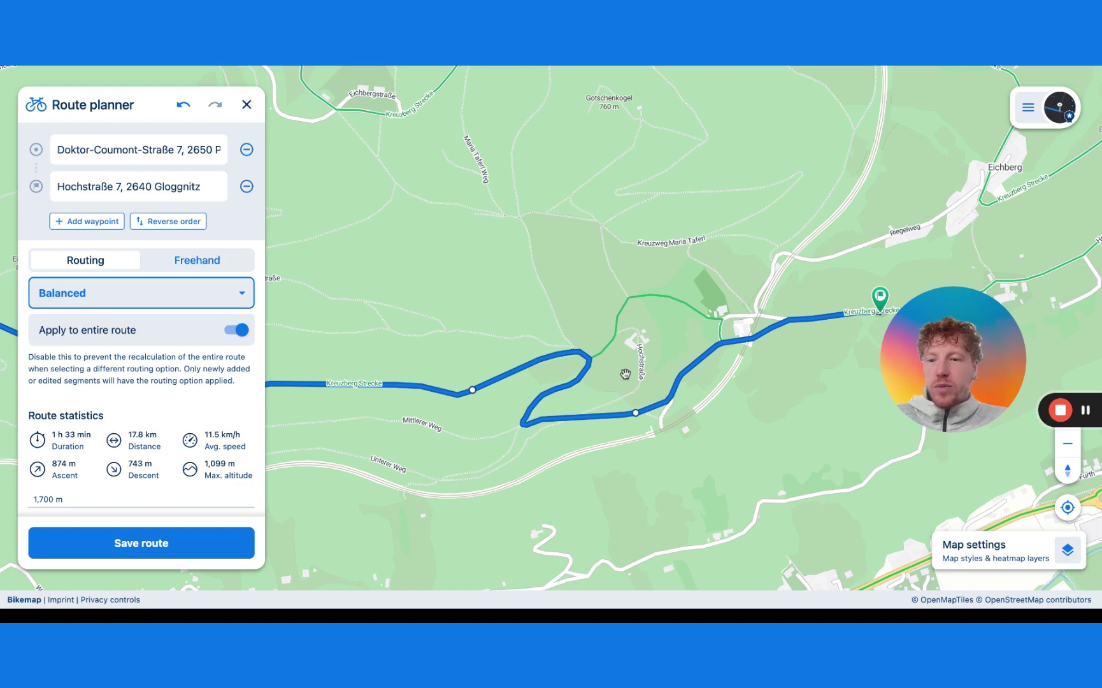
Step: Replace the hairpin with straight freehand segments, and move the destination back onto the cycle path just west of Hochstraße
{"action": "left_click", "coordinate": [203, 266]}
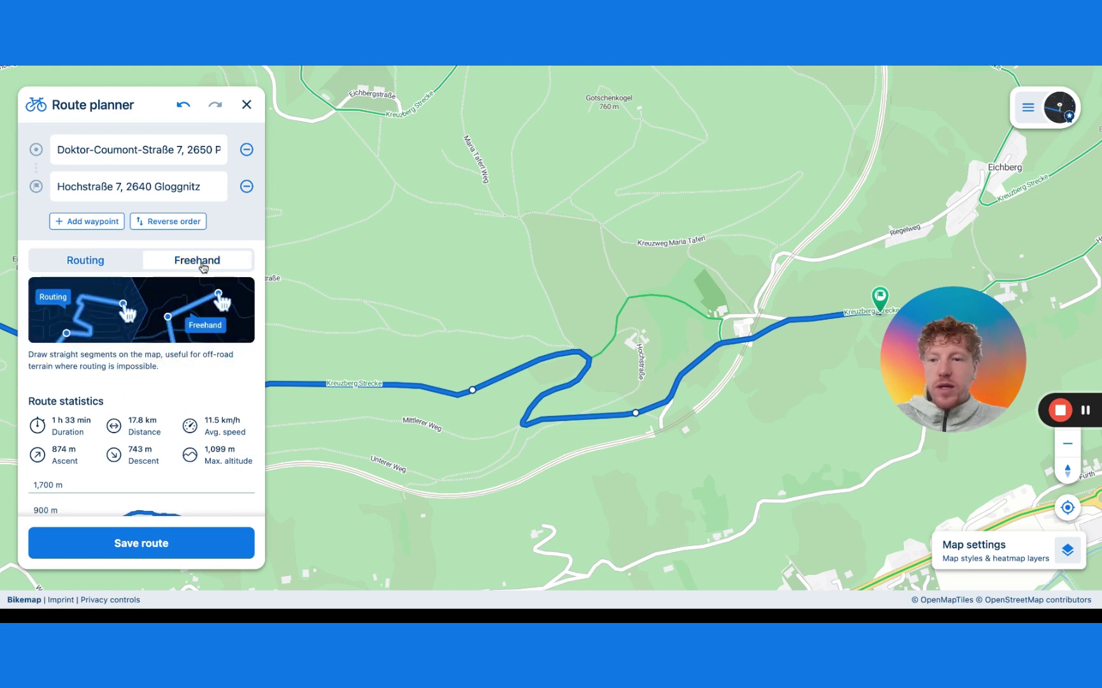
{"action": "mouse_move", "coordinate": [525, 425]}
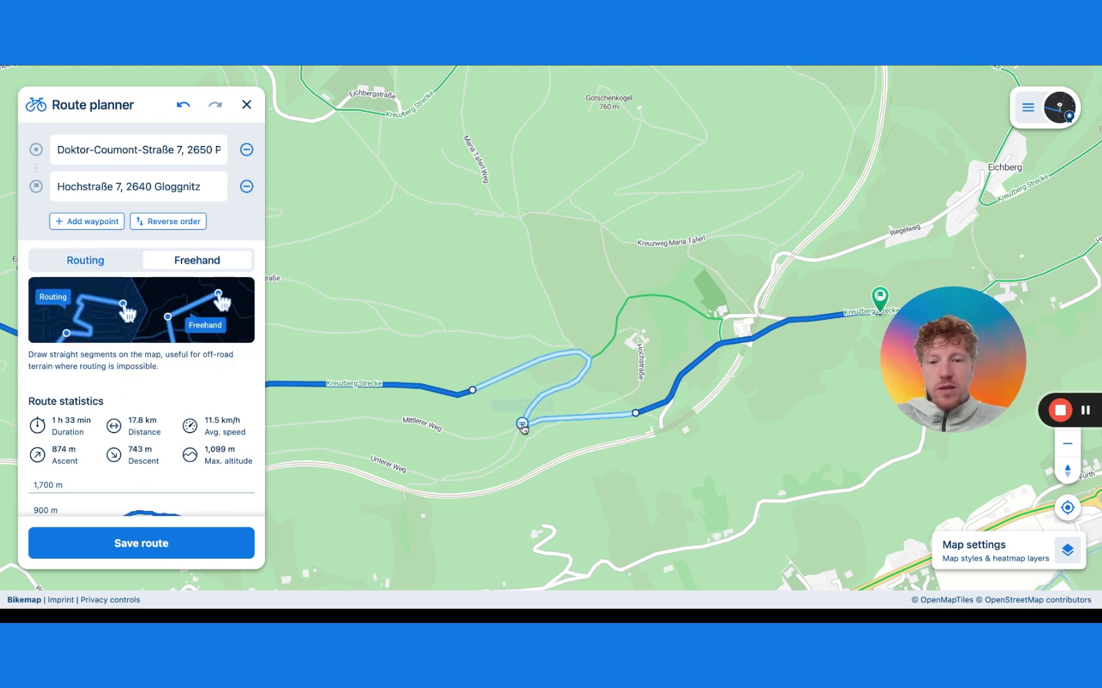
{"action": "left_click_drag", "start_coordinate": [522, 425], "coordinate": [566, 352]}
{"action": "left_click_drag", "start_coordinate": [635, 413], "coordinate": [590, 357]}
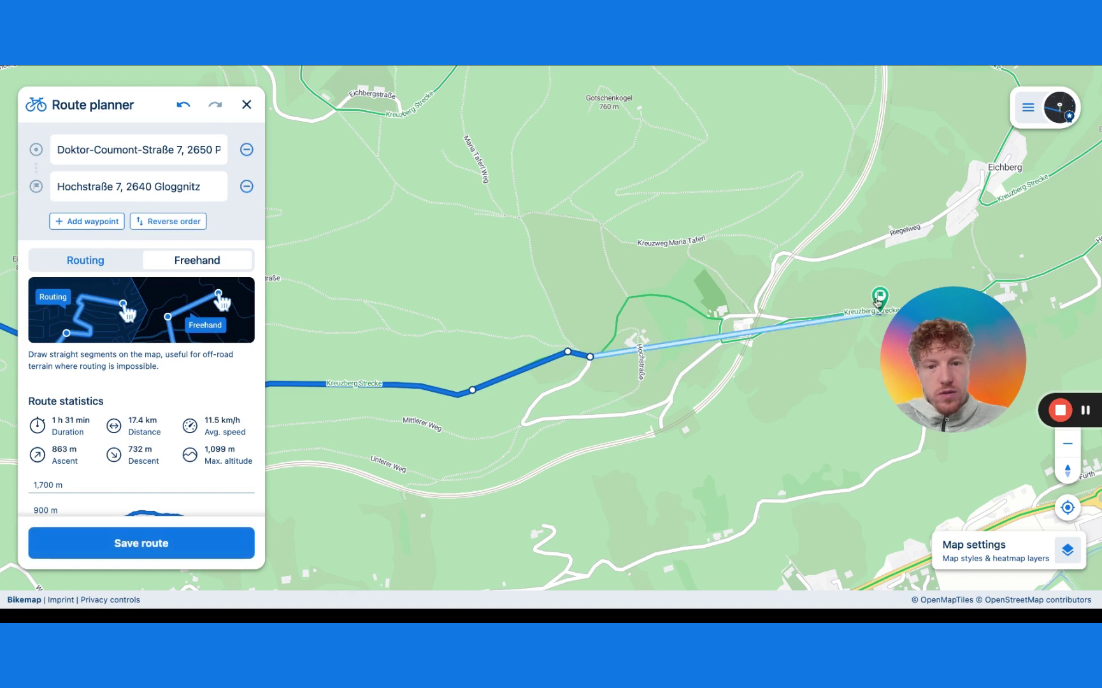
{"action": "left_click_drag", "start_coordinate": [877, 302], "coordinate": [606, 326]}
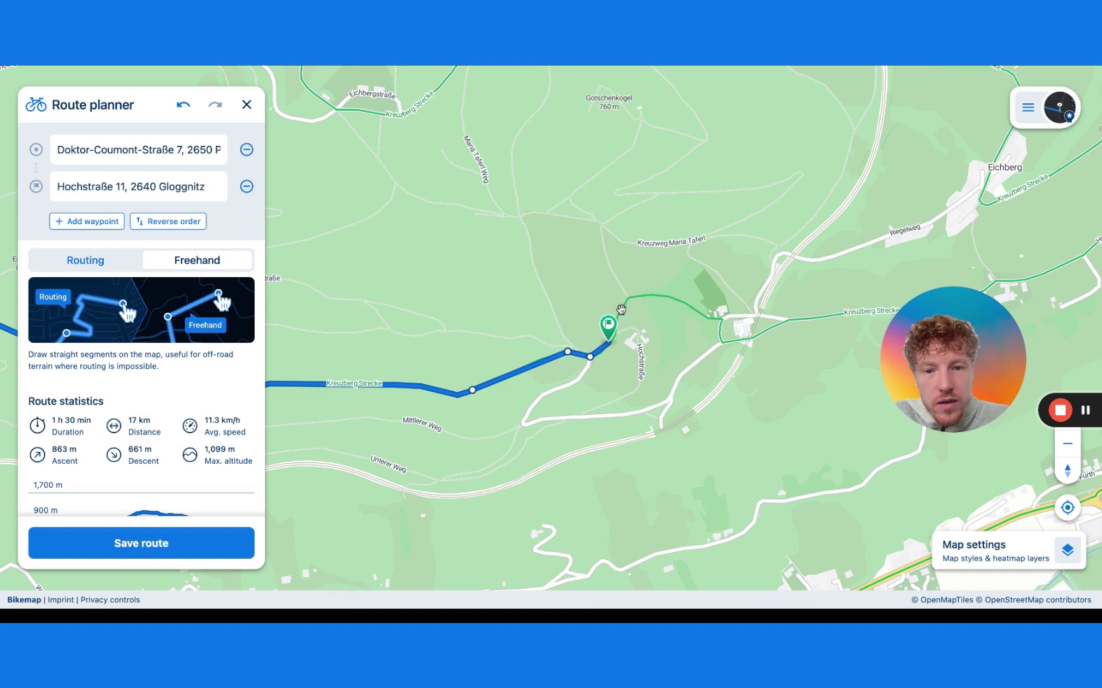
Step: Trace the cycle path around the north of Hochstraße with closely spaced freehand points as far as the railway crossing near Eichberg
{"action": "left_click", "coordinate": [621, 308]}
{"action": "left_click", "coordinate": [648, 296]}
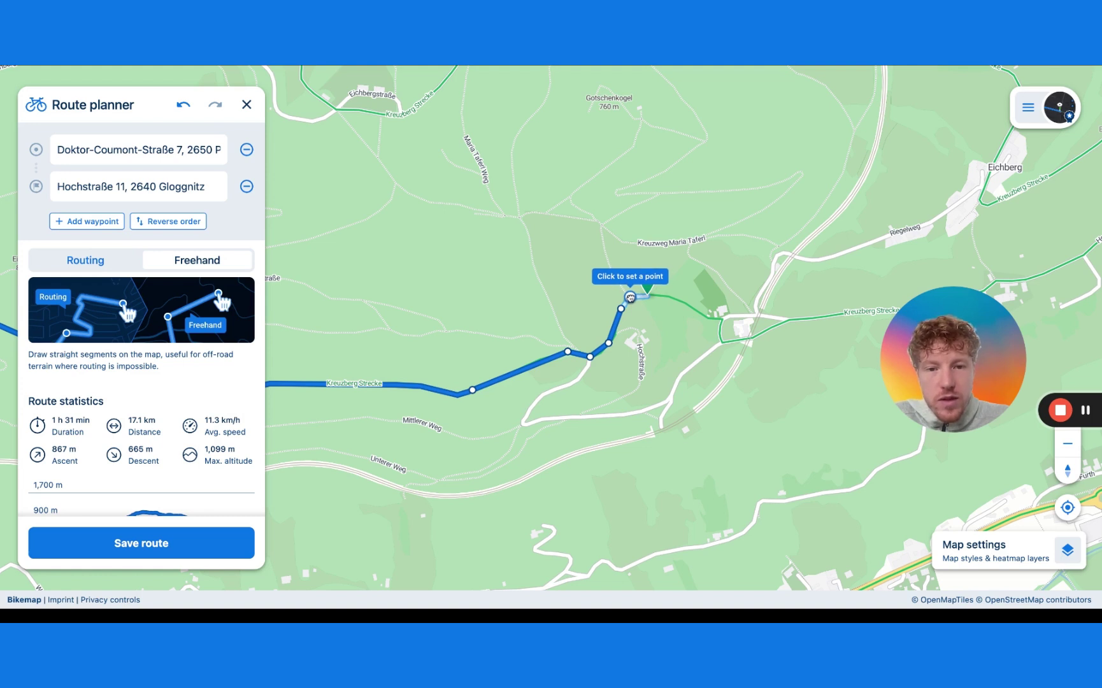
{"action": "left_click", "coordinate": [672, 298]}
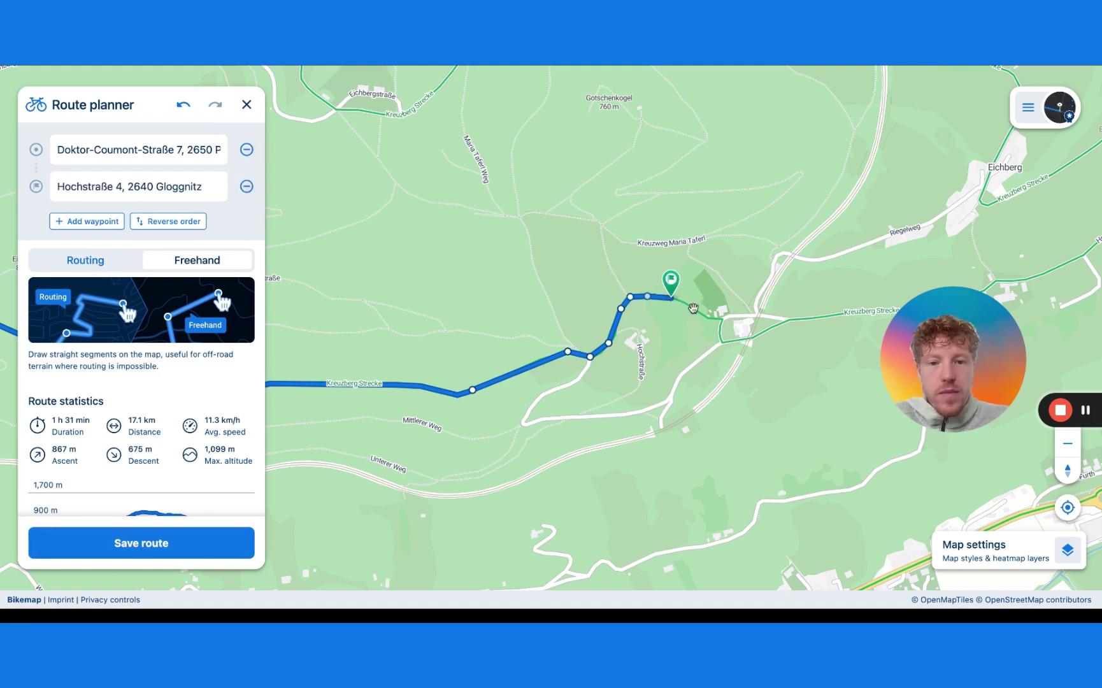
{"action": "left_click", "coordinate": [693, 308]}
{"action": "left_click", "coordinate": [720, 322]}
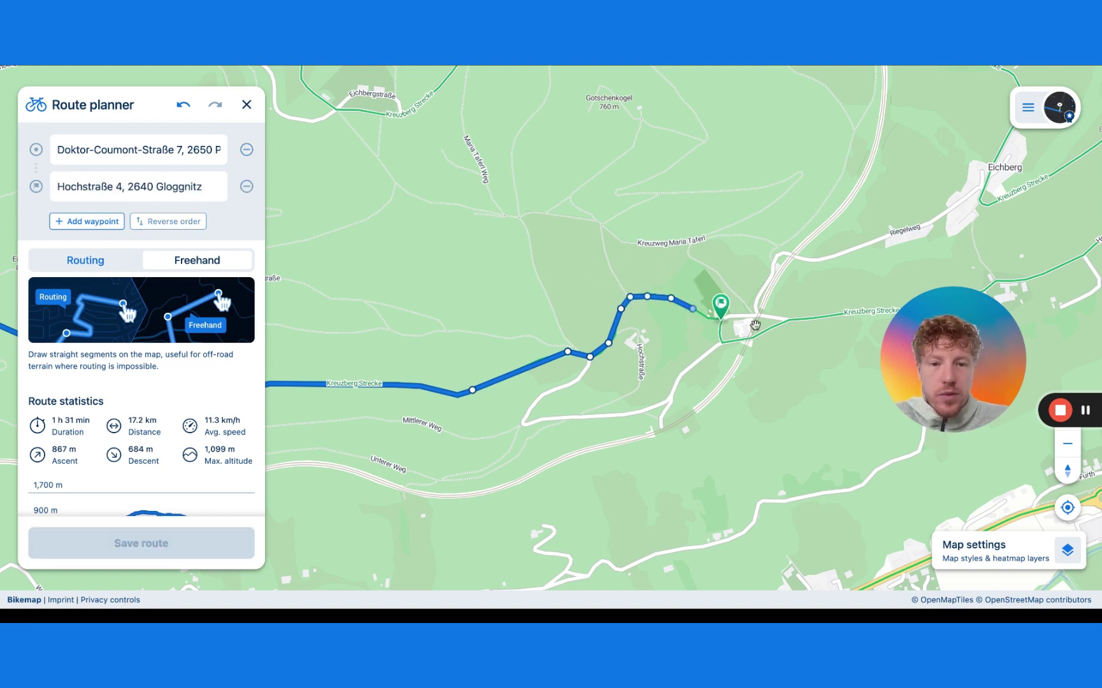
{"action": "left_click", "coordinate": [722, 339]}
{"action": "left_click", "coordinate": [742, 339]}
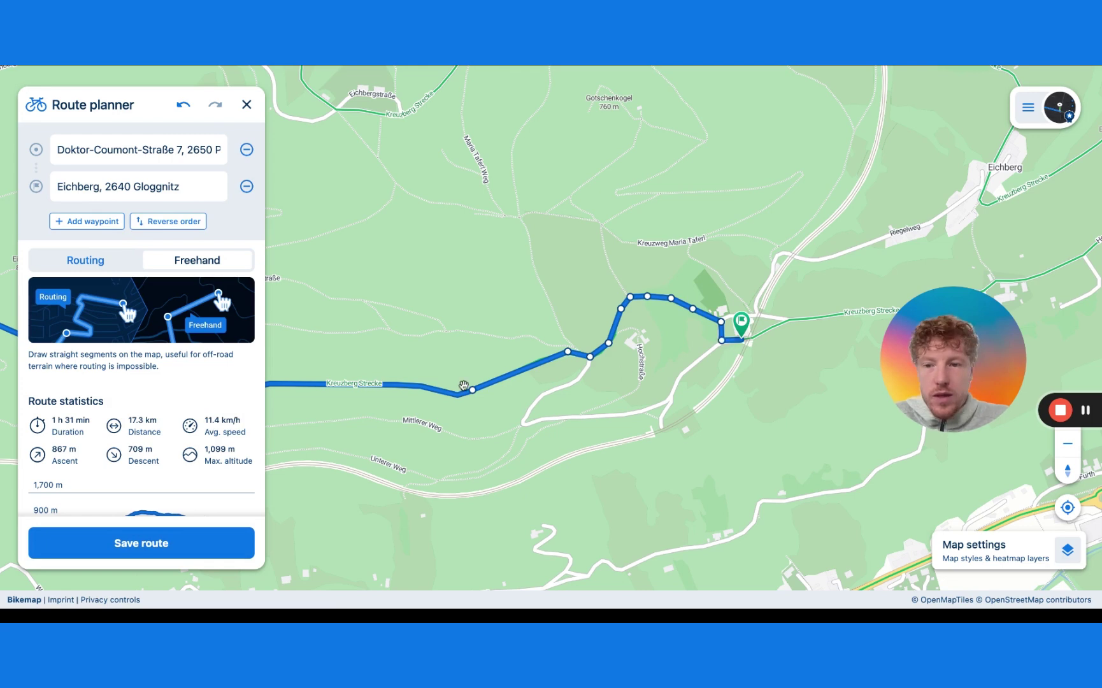
Step: Return to automatic routing to extend the route east along Kreuzberg Strecke in Gloggnitz, and save the route
{"action": "left_click", "coordinate": [108, 262]}
{"action": "left_click_drag", "start_coordinate": [895, 311], "coordinate": [742, 311]}
{"action": "left_click", "coordinate": [749, 310]}
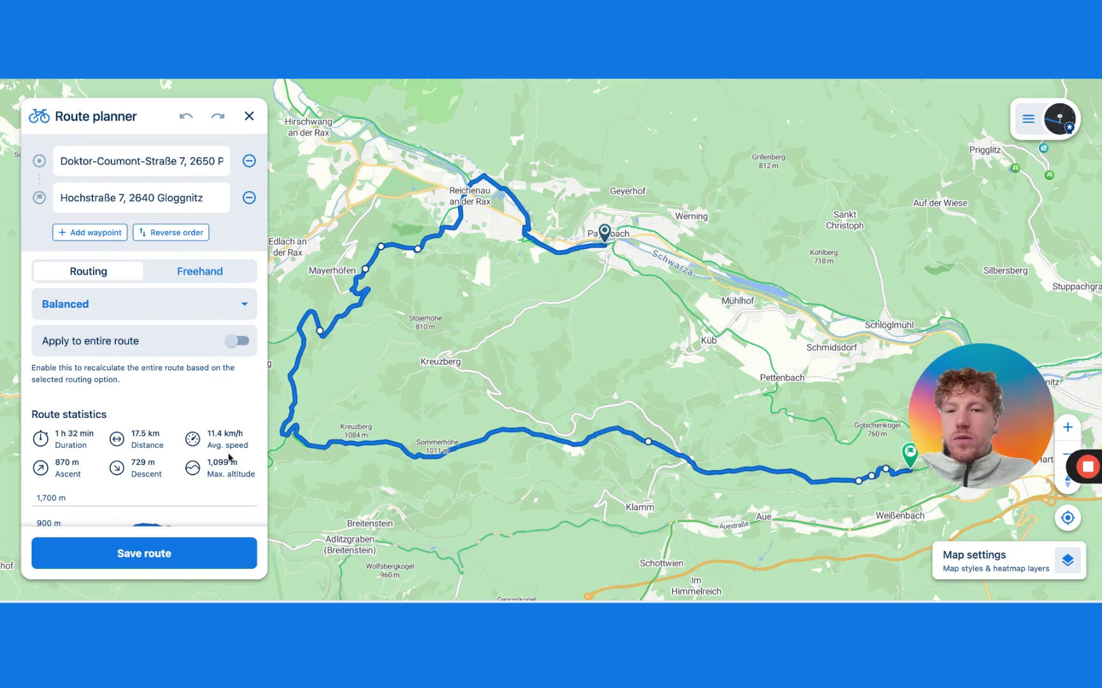
{"action": "scroll", "coordinate": [229, 457], "scroll_direction": "down", "scroll_amount": 2}
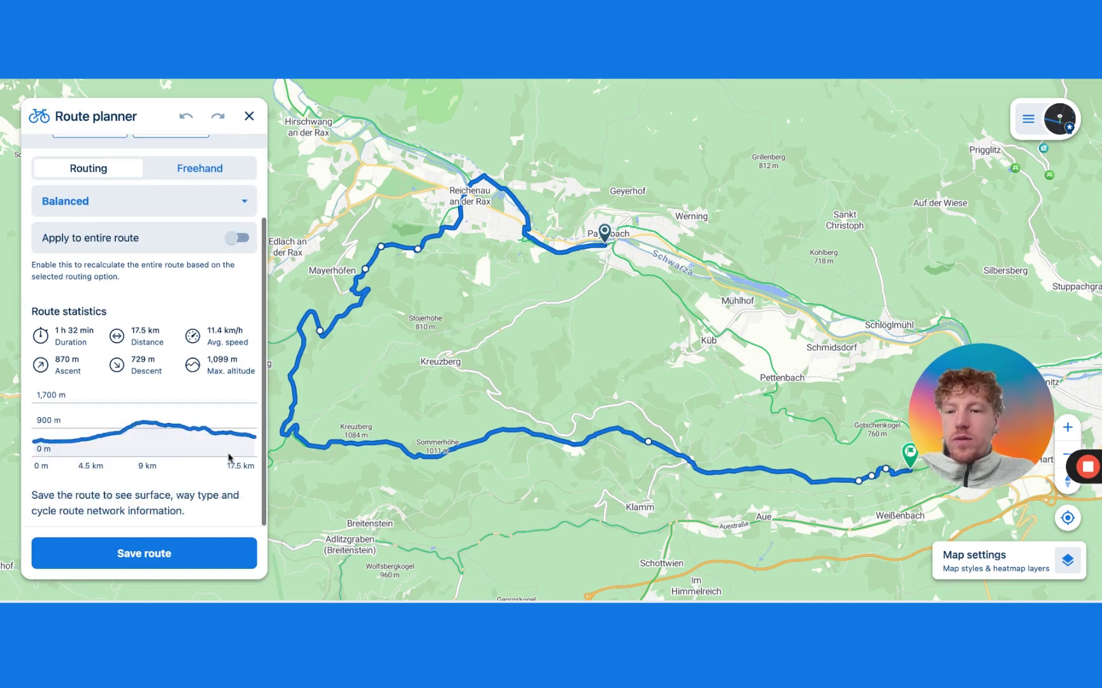
{"action": "left_click", "coordinate": [167, 554]}
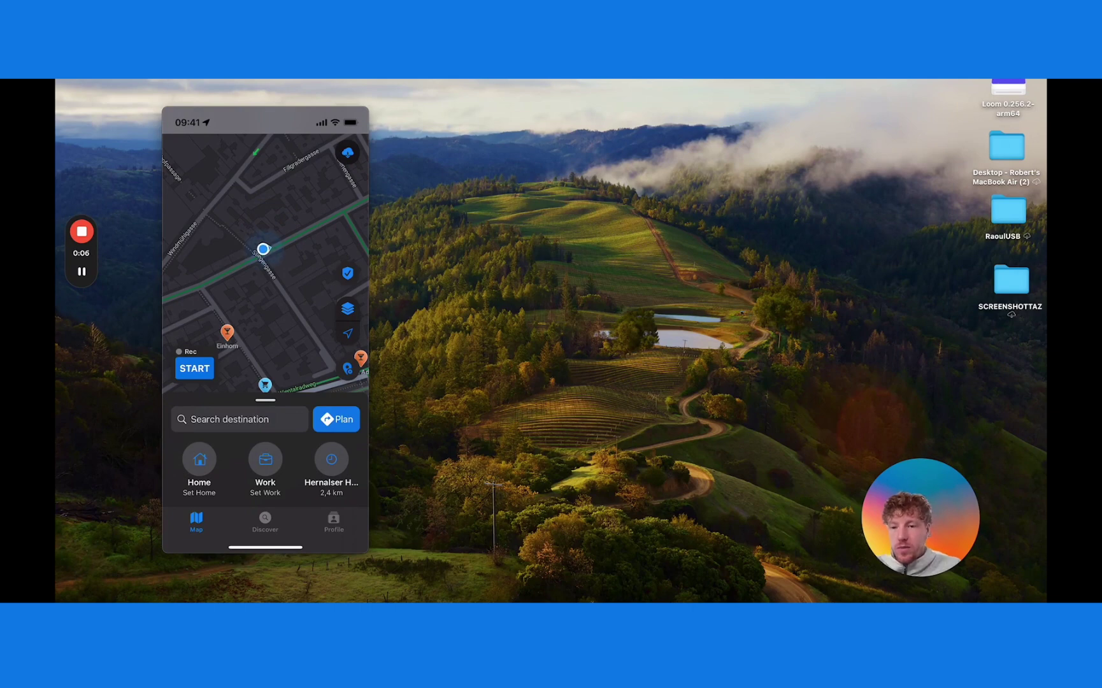
Step: Open the saved Payerbach to Gloggnitz route from the profile's planned routes in the Bikemap phone app
{"action": "left_click", "coordinate": [334, 523]}
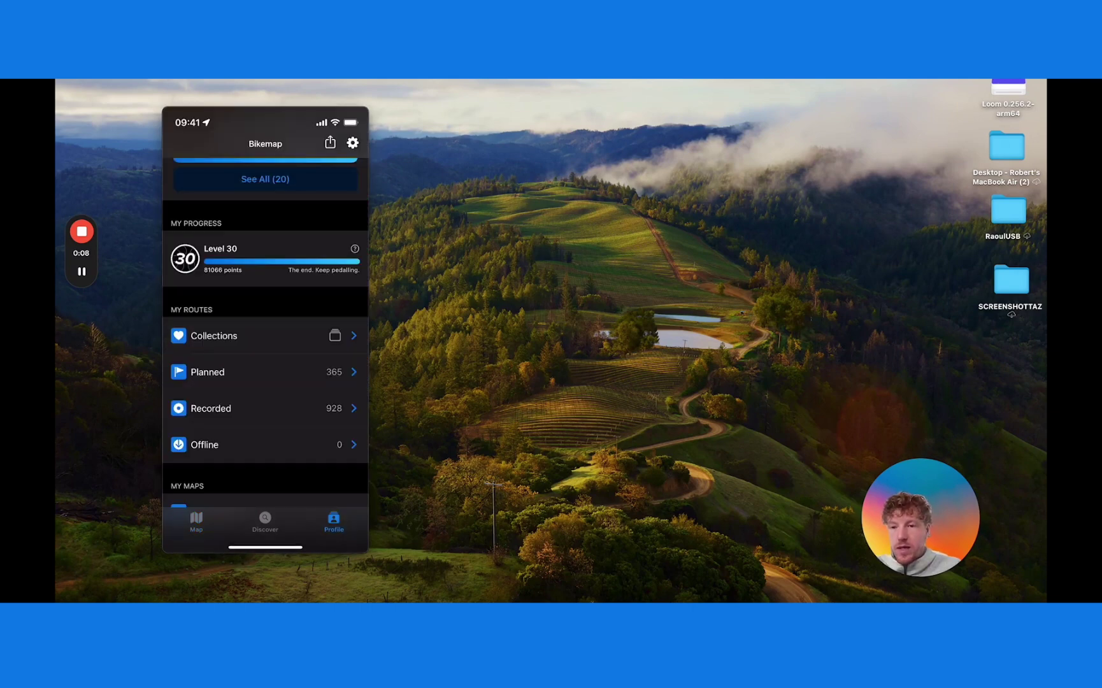
{"action": "left_click", "coordinate": [207, 372]}
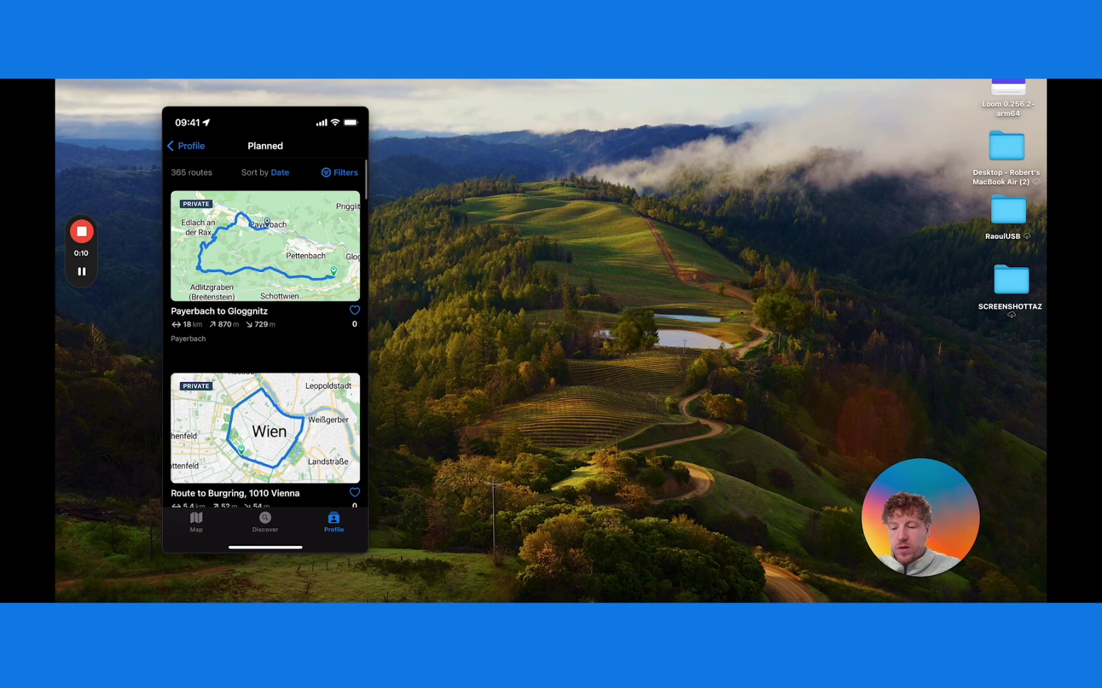
{"action": "left_click", "coordinate": [265, 246]}
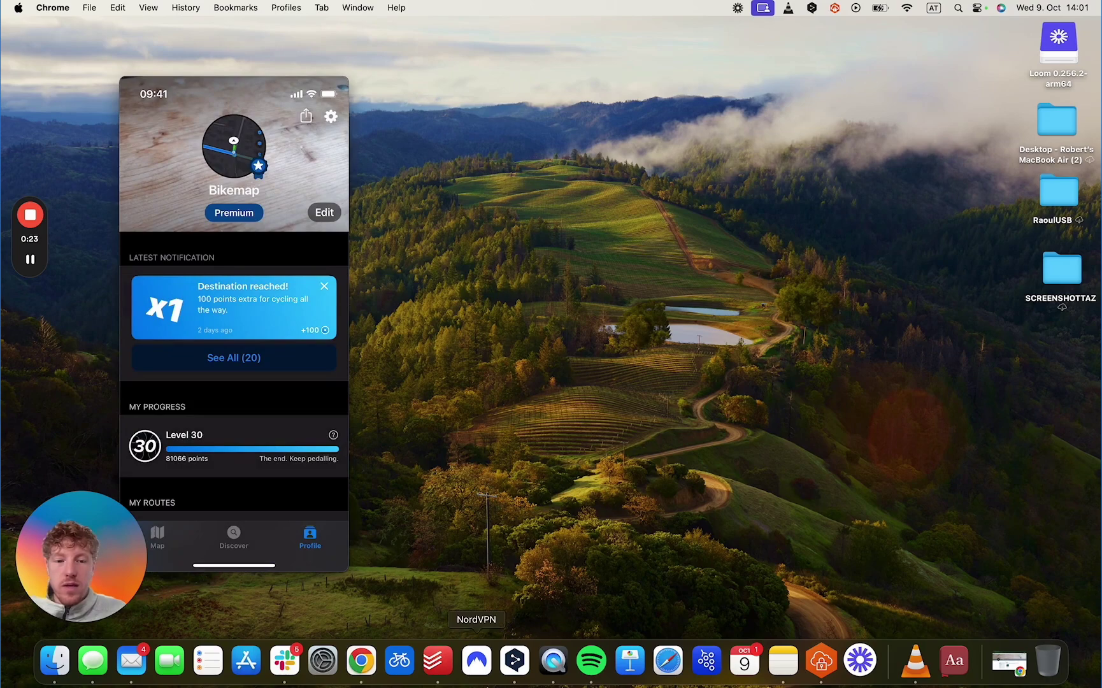
Step: Switch to the Bikemap website in Chrome and view the Garmin Connect integration in the profile's settings
{"action": "left_click", "coordinate": [1001, 664]}
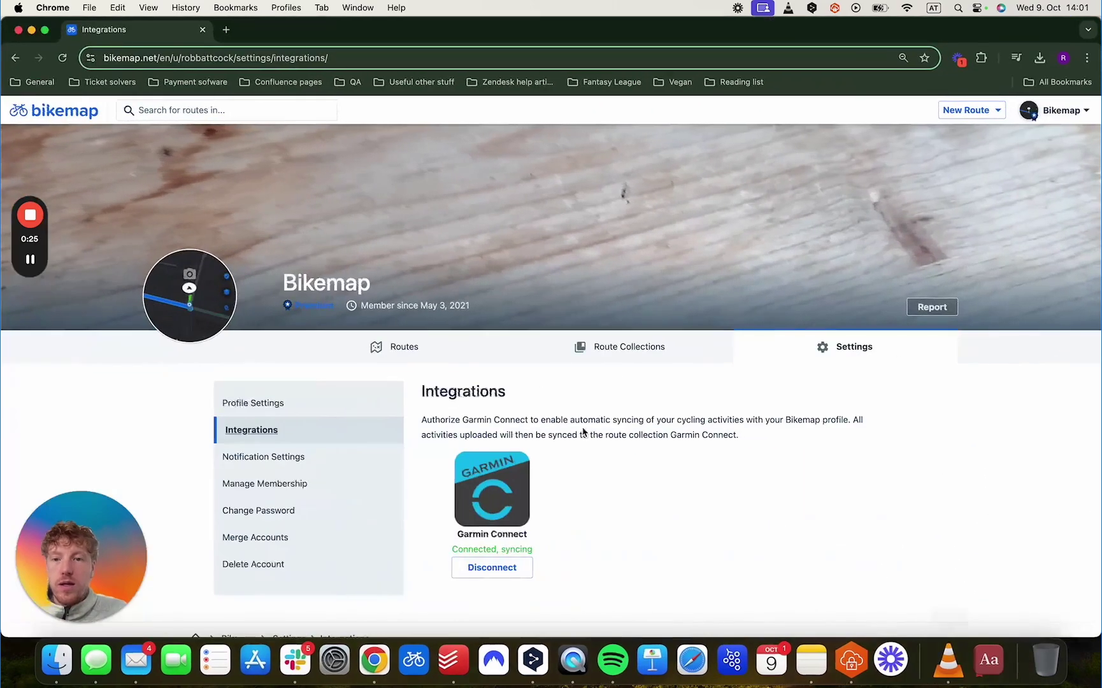
{"action": "left_click", "coordinate": [1081, 113]}
{"action": "left_click", "coordinate": [1081, 114]}
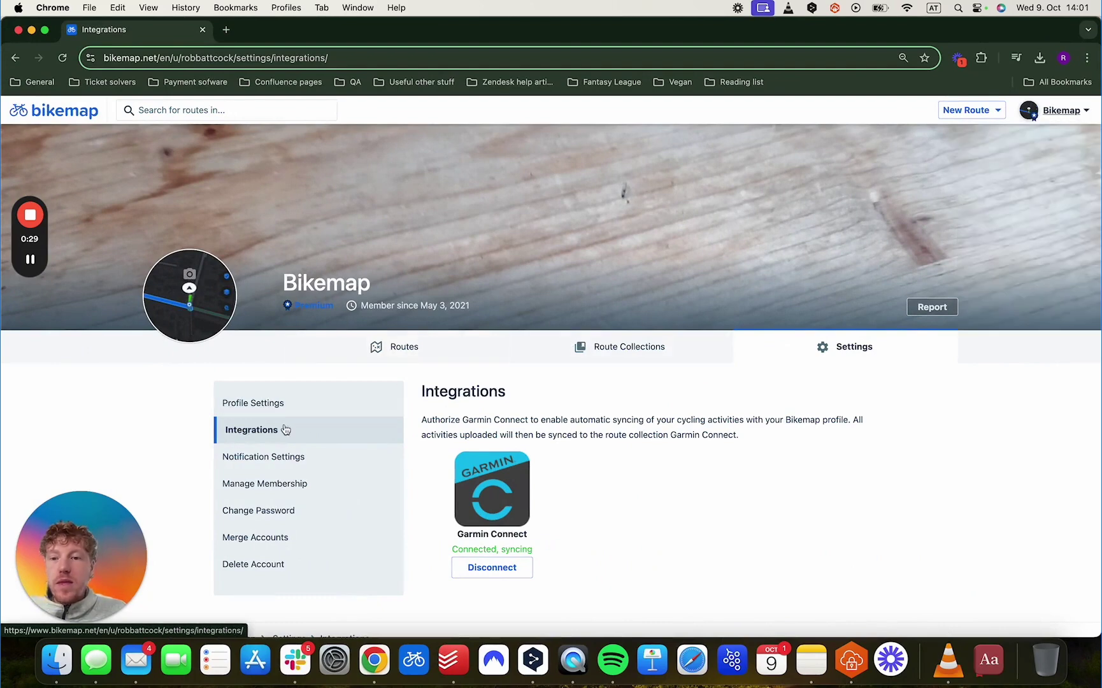
{"action": "left_click", "coordinate": [266, 407]}
{"action": "left_click", "coordinate": [265, 430]}
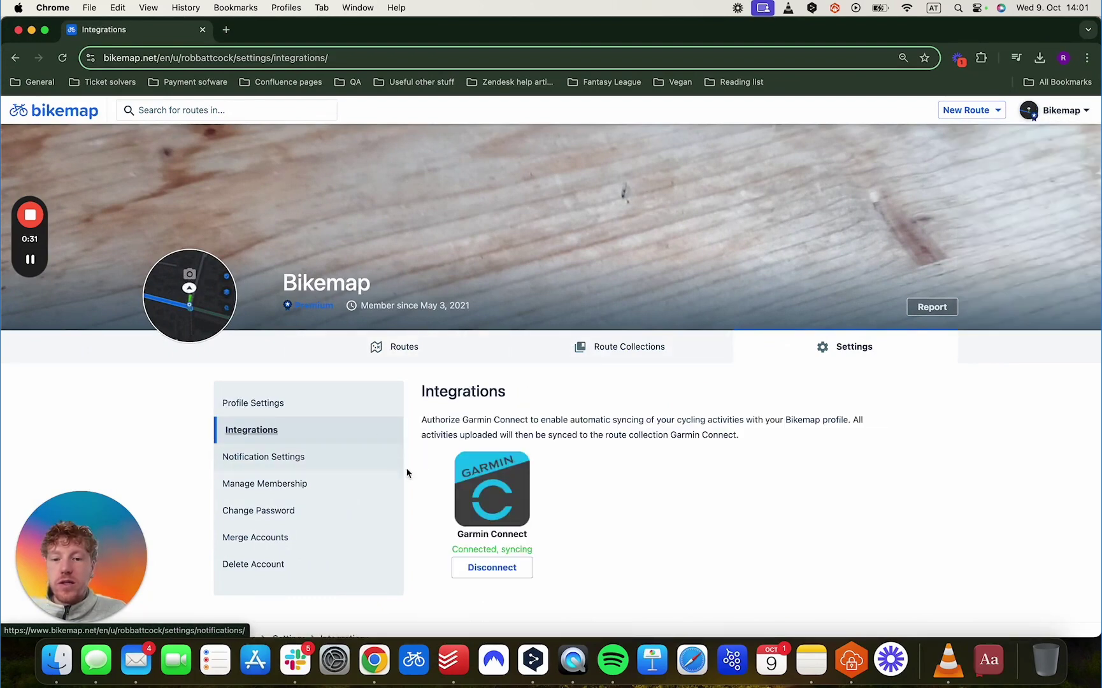